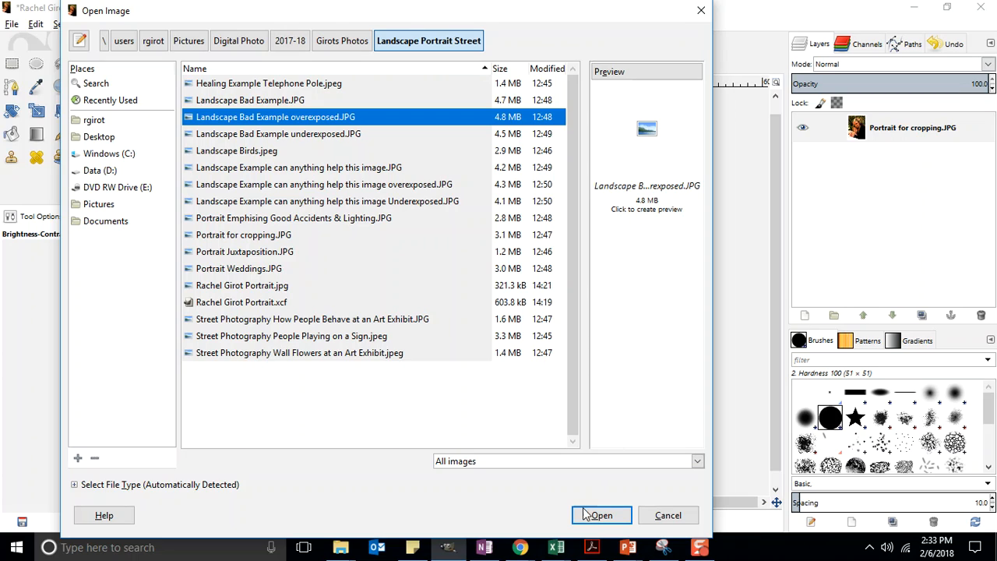
Open the image Landscape Bad Example overexposed.JPG and fit the whole photo in the window.
left_click(599, 518)
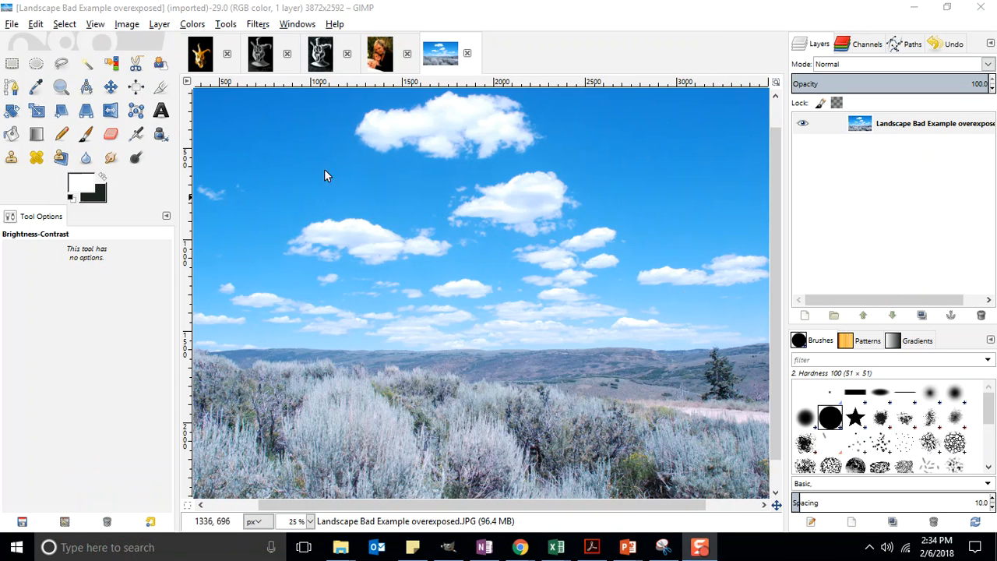
left_click(95, 24)
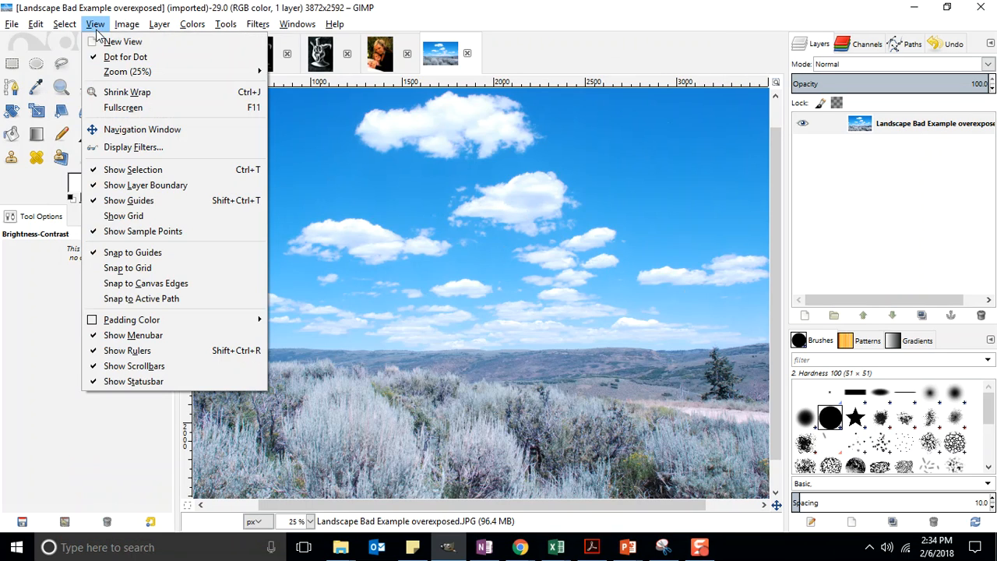
mouse_move(114, 74)
left_click(308, 117)
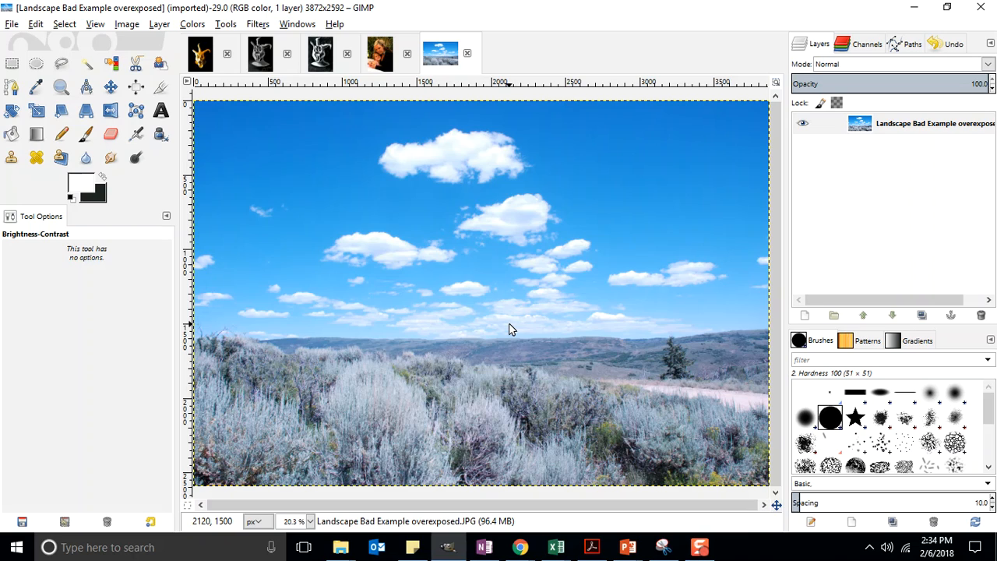
Save the image as an XCF file in the Landscape Portrait Street folder, named with the photographer's full name followed by "Landscape".
left_click(11, 25)
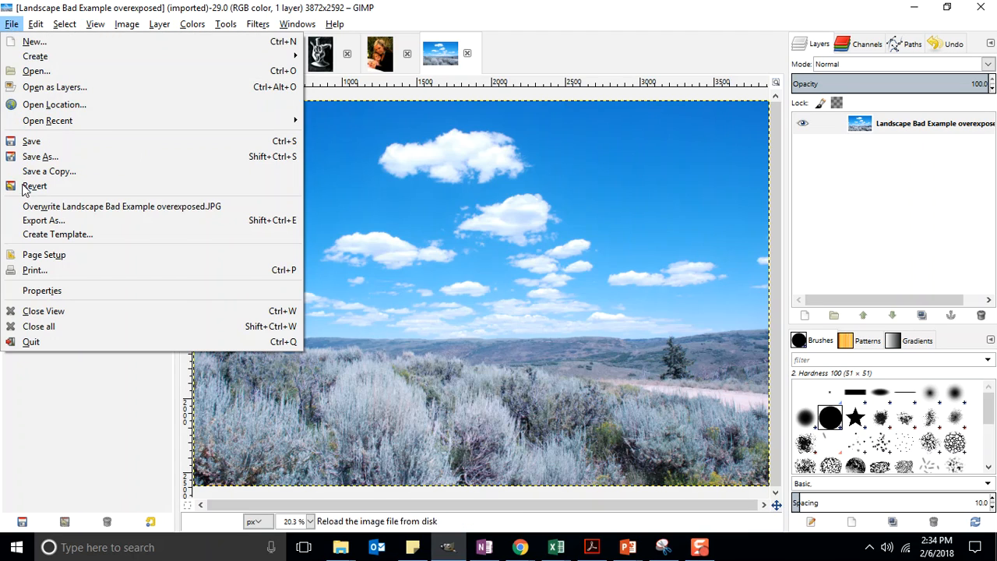
left_click(33, 160)
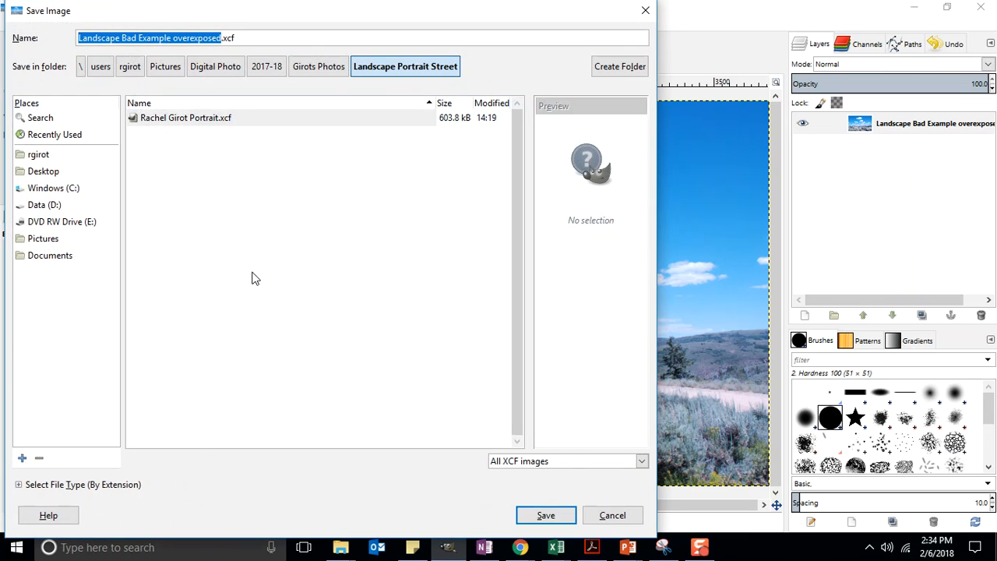
type("Rachel Girot")
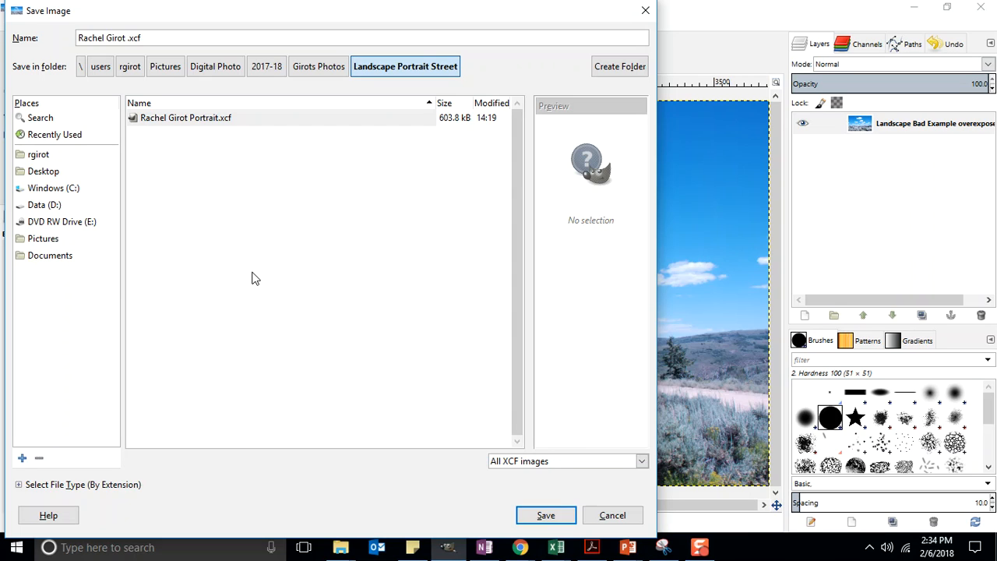
type("andscape")
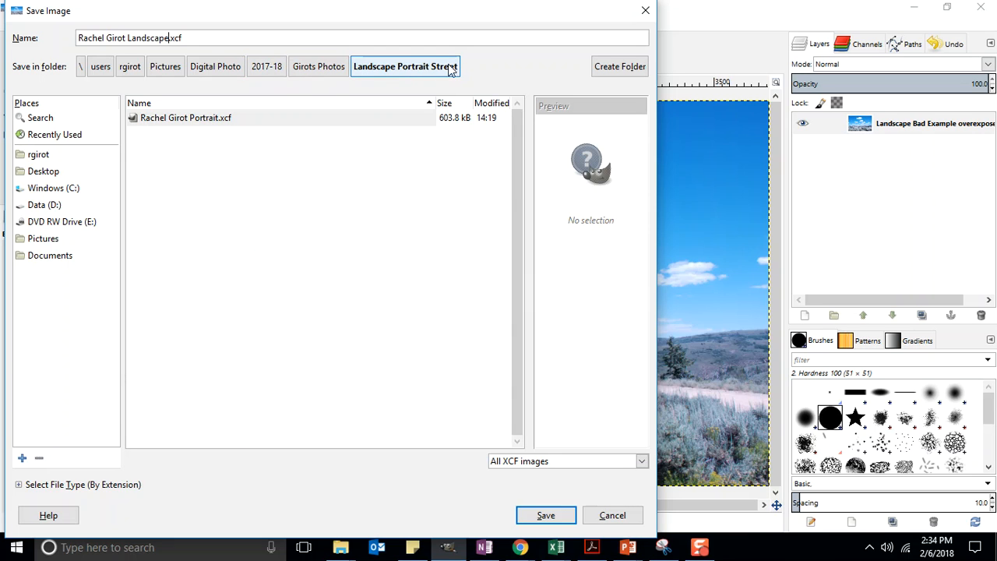
left_click(549, 515)
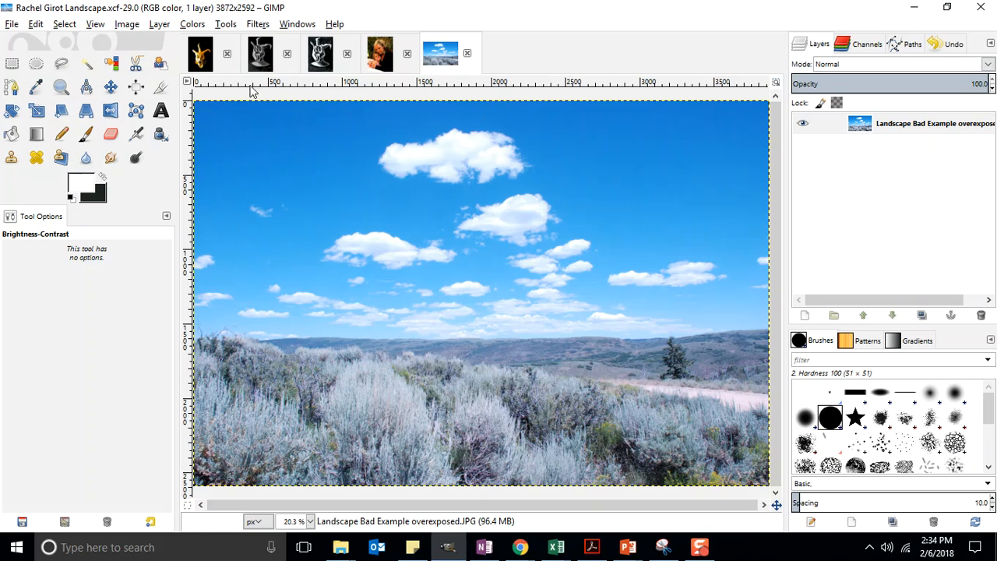
Divide the photo into thirds with two horizontal and two vertical guides, the vertical ones at about 1279 and 2568 px, and save the file.
left_click_drag(394, 85, 395, 229)
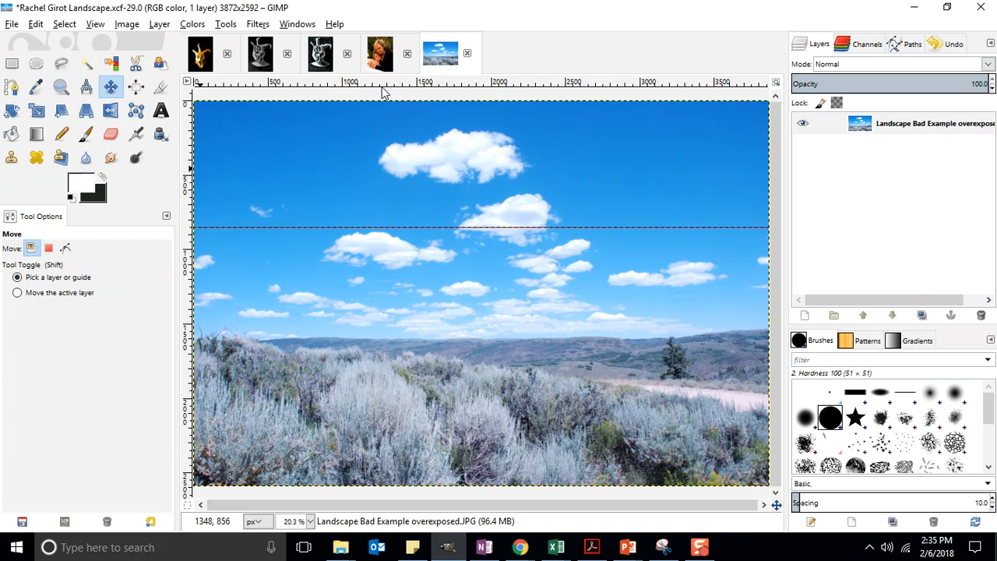
left_click_drag(382, 85, 380, 347)
left_click_drag(409, 225, 407, 222)
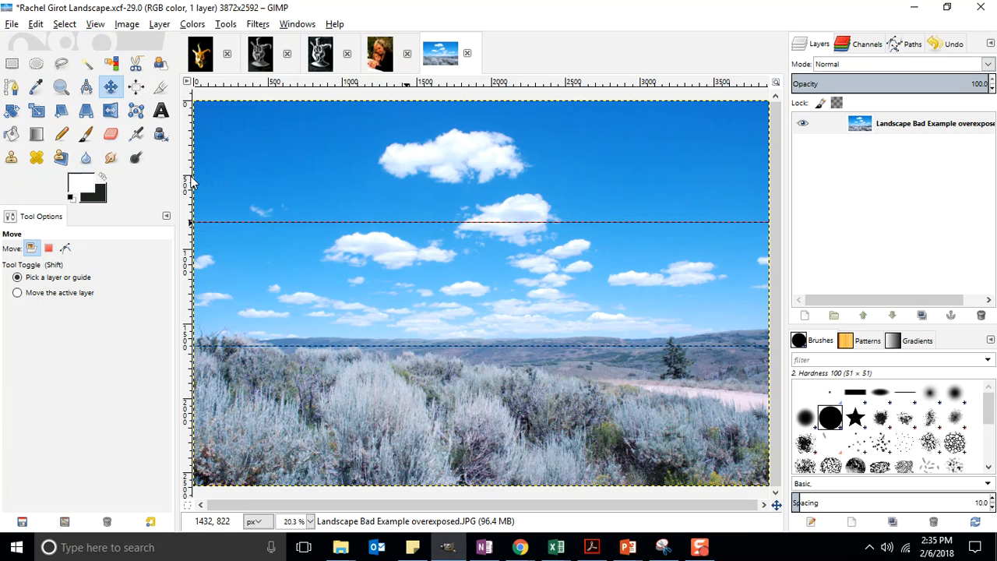
left_click_drag(192, 179, 375, 186)
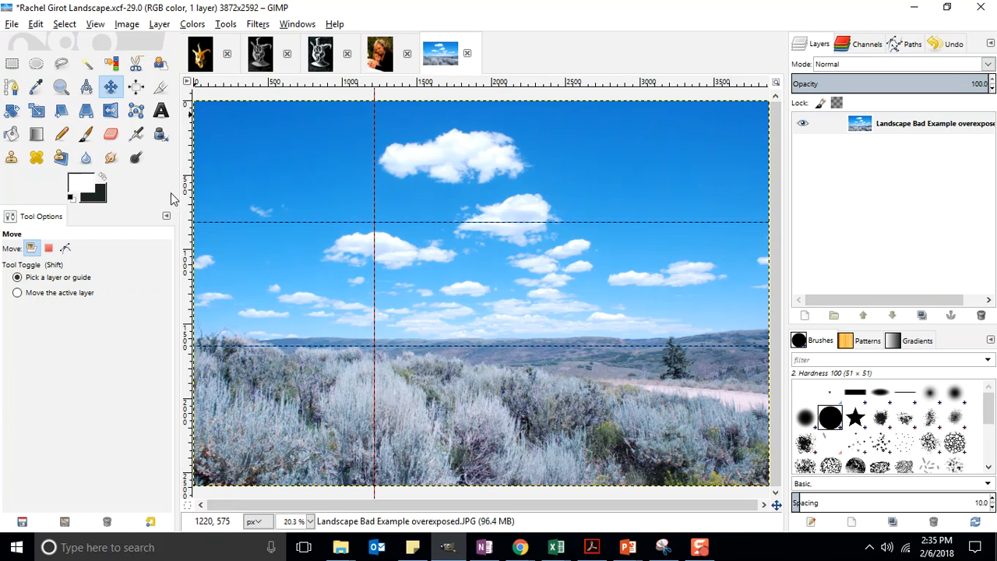
left_click_drag(192, 193, 576, 208)
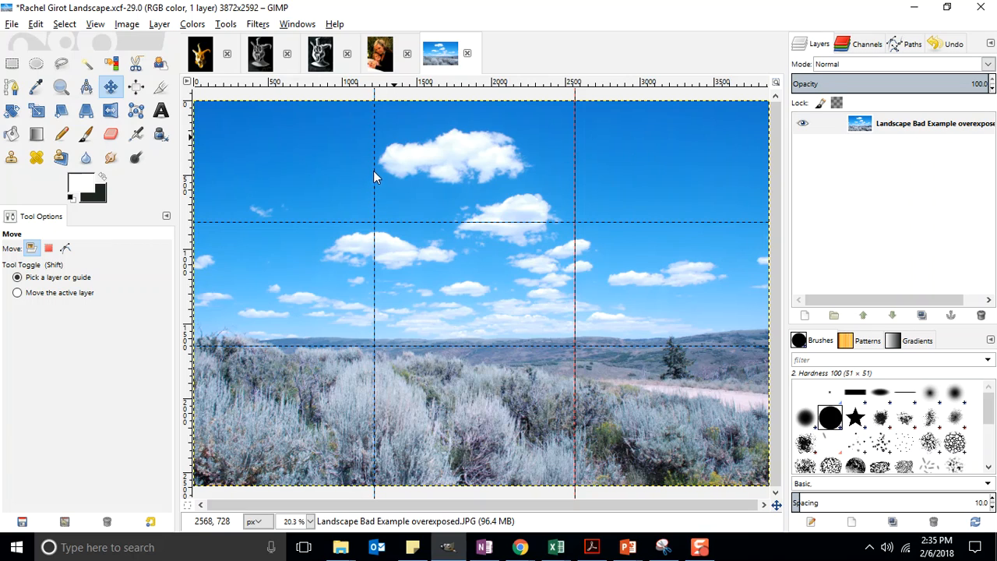
left_click_drag(373, 93, 383, 97)
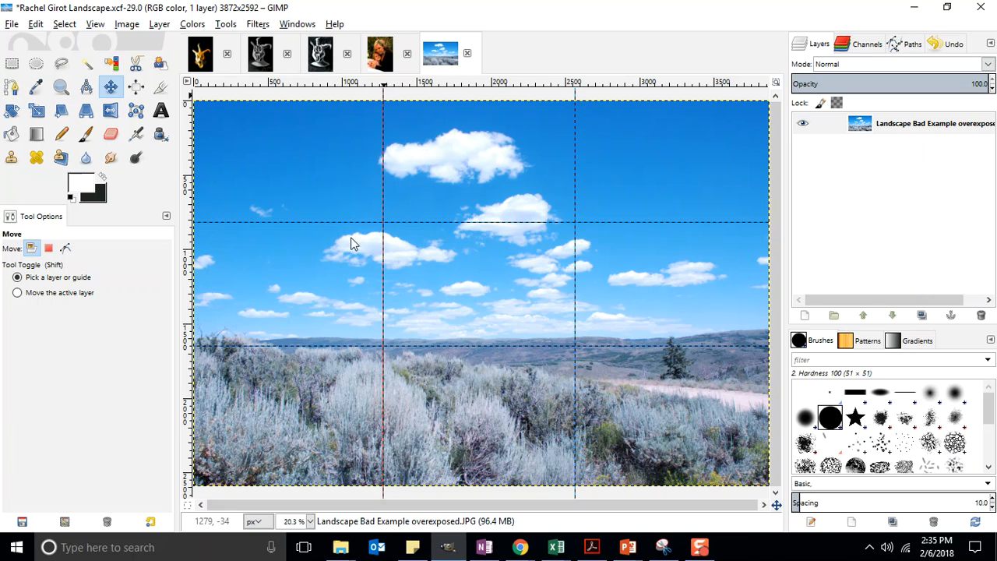
left_click(12, 24)
left_click(31, 141)
Outline a crop area of about 2524 × 1456 px around the low clouds, horizon and sagebrush.
left_click(160, 88)
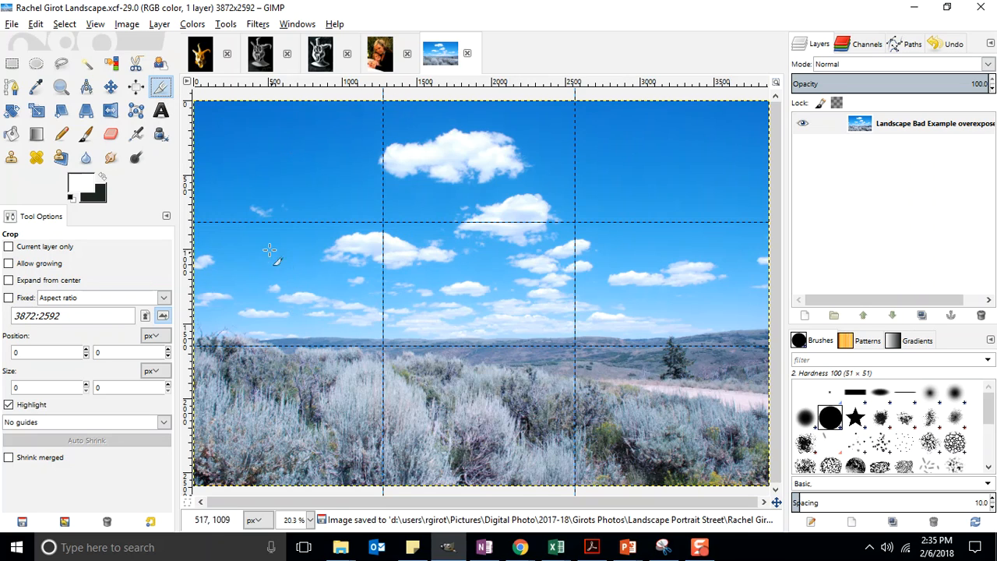
left_click_drag(240, 161, 746, 464)
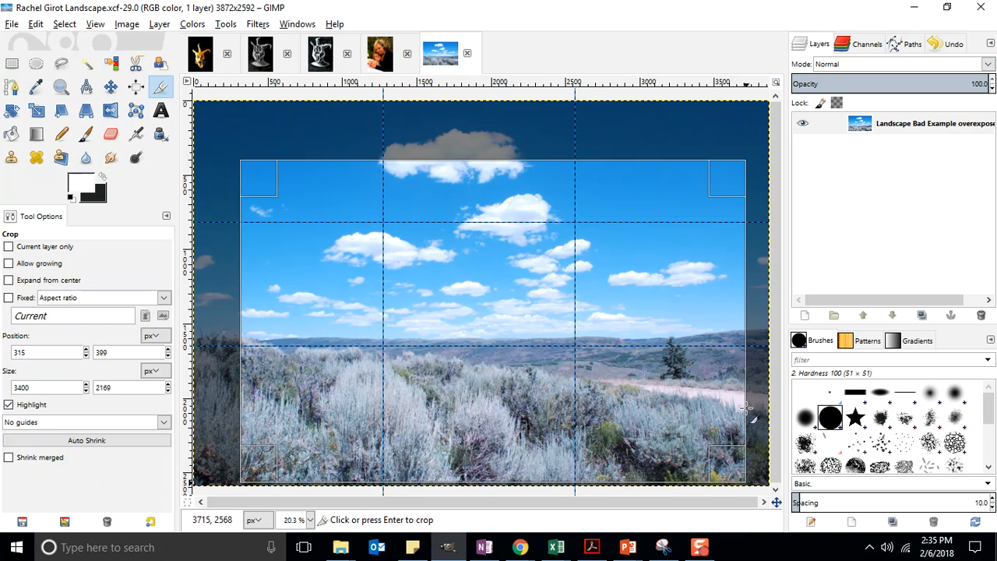
left_click_drag(719, 178, 631, 276)
left_click_drag(253, 276, 298, 281)
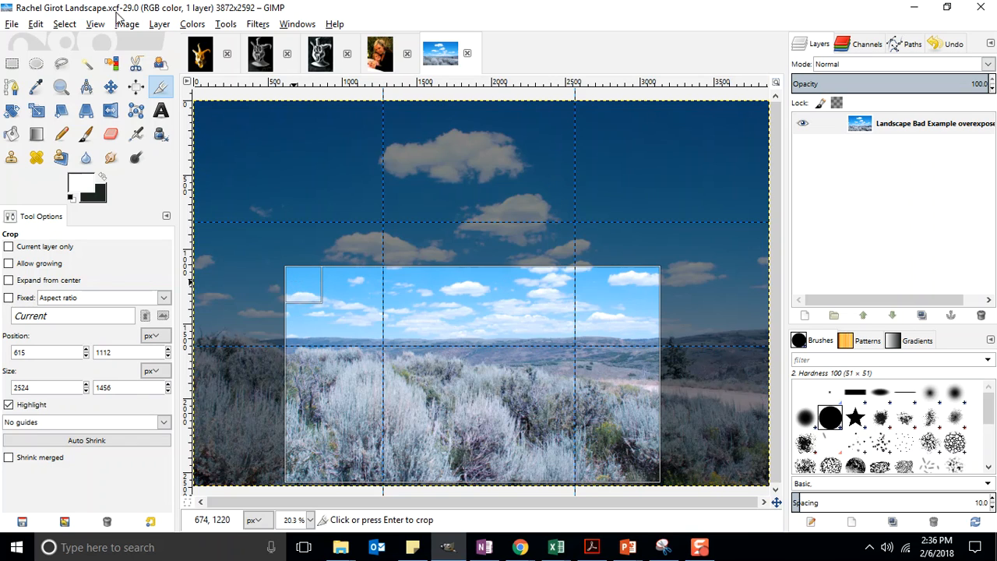
Hide the guides, tighten the crop area to about 2510 × 1422 px and crop the image.
left_click(95, 24)
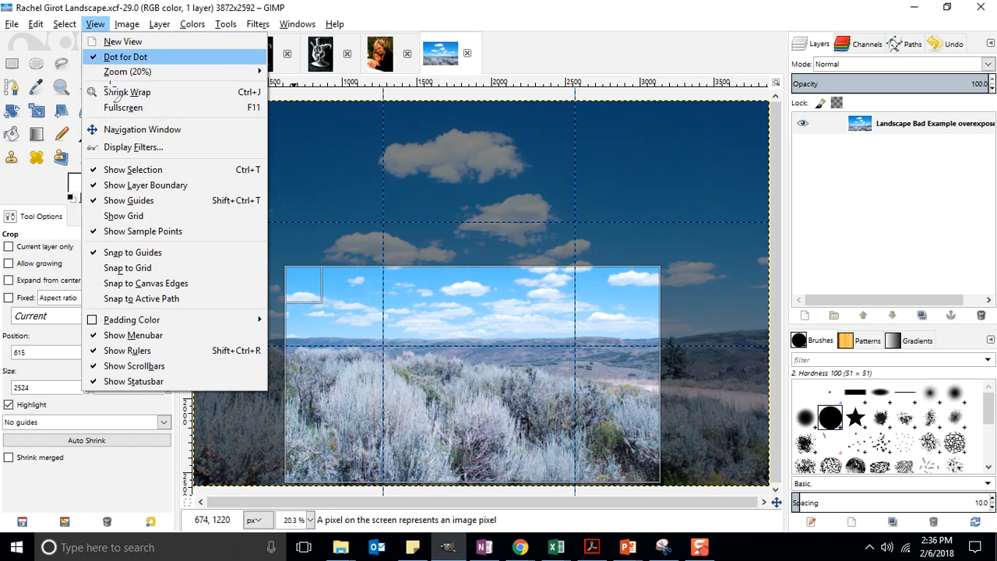
left_click(94, 201)
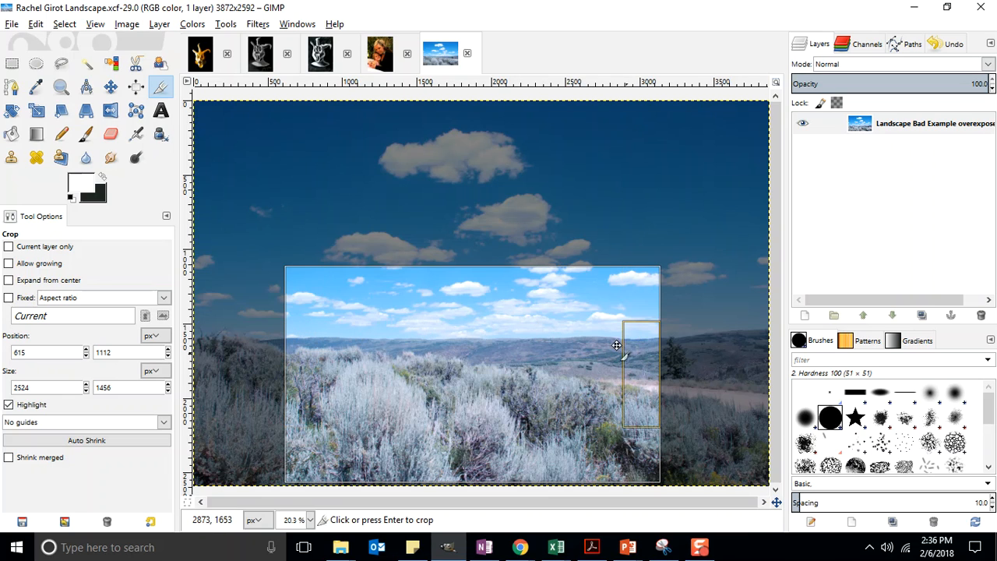
left_click_drag(639, 283, 634, 290)
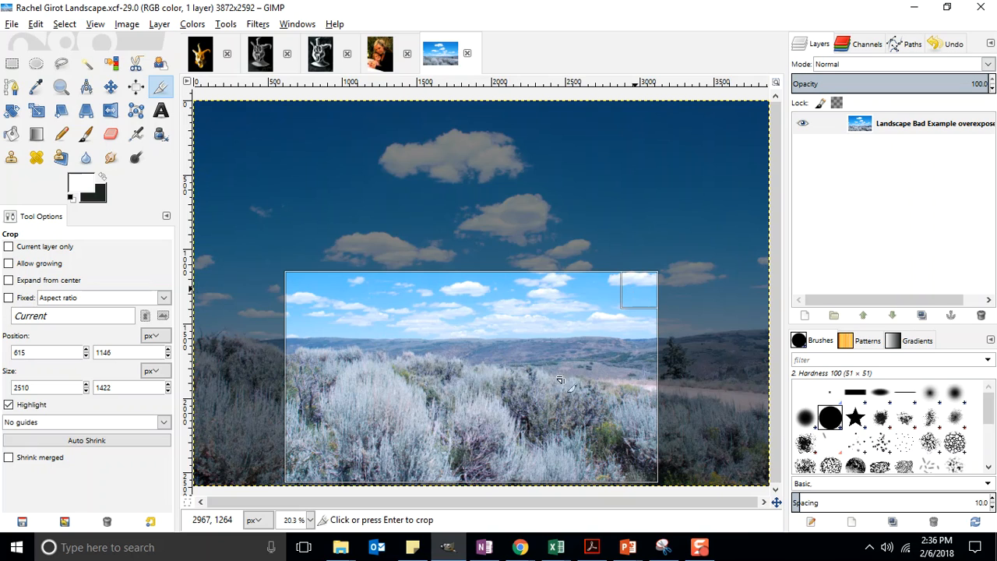
left_click(312, 470)
Crop about 138 px off the image's left edge, reducing it to 2372 × 1422 px, and save the file.
left_click_drag(317, 471, 328, 471)
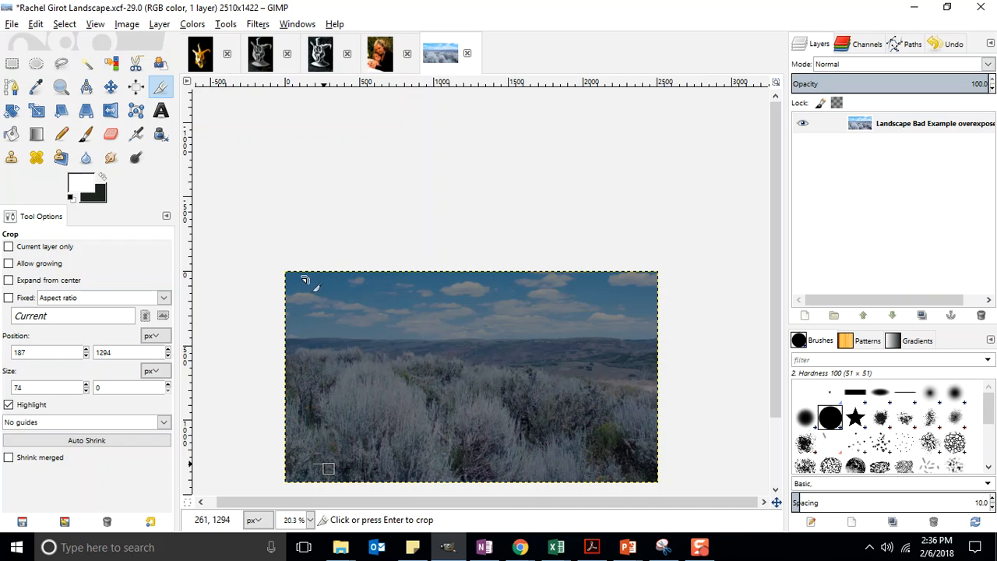
mouse_move(305, 273)
left_mouse_down()
mouse_move(329, 461)
mouse_move(505, 515)
mouse_move(634, 525)
mouse_move(669, 541)
left_mouse_up()
mouse_move(345, 465)
left_mouse_down()
mouse_move(313, 470)
mouse_move(340, 465)
mouse_move(328, 469)
left_mouse_up()
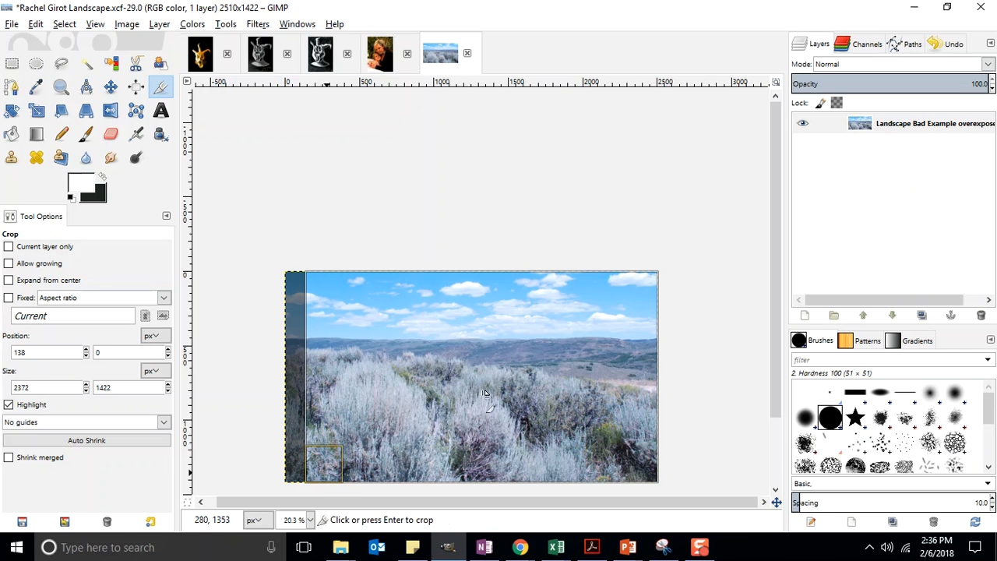
left_click(468, 364)
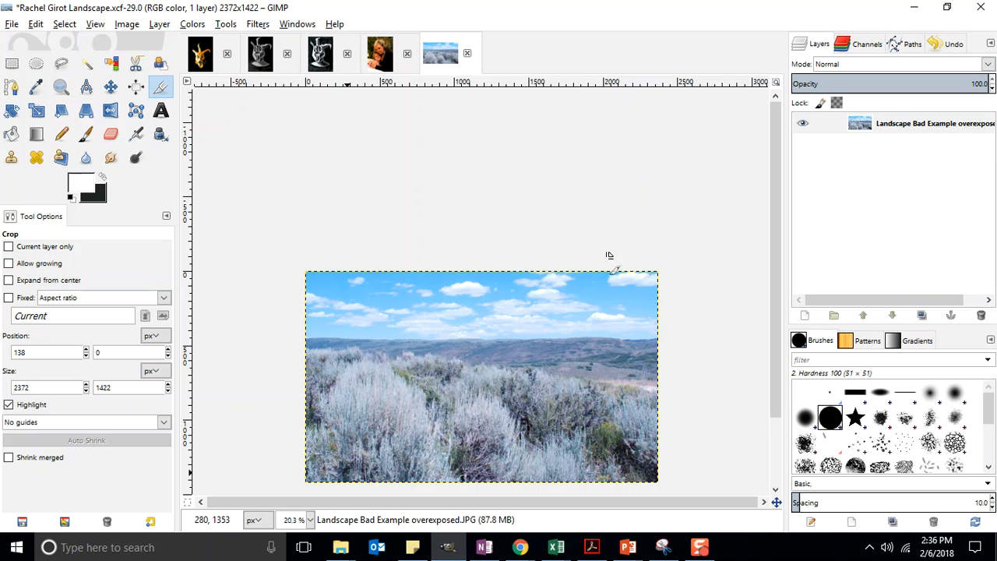
scroll(775, 146, "down", 3)
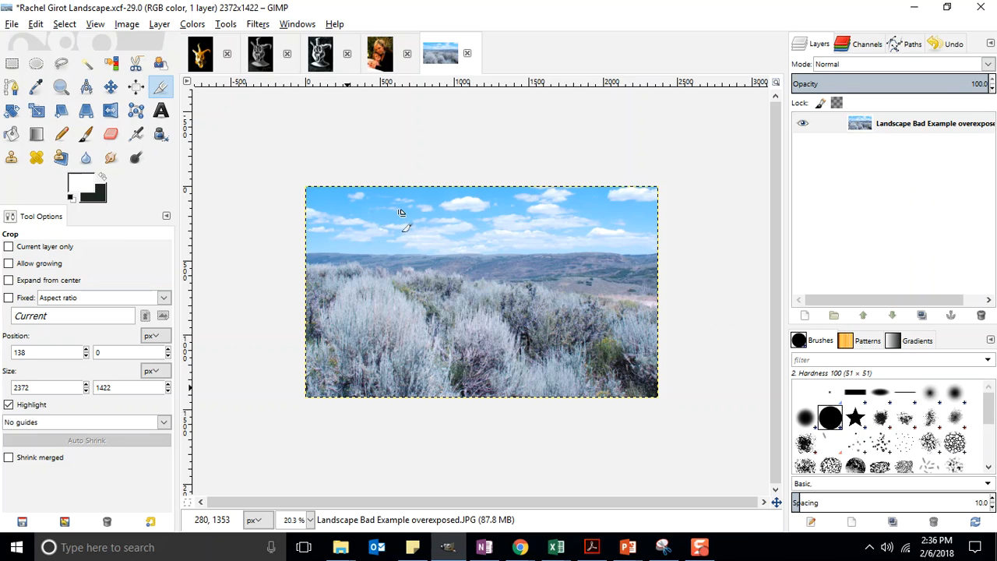
left_click(12, 24)
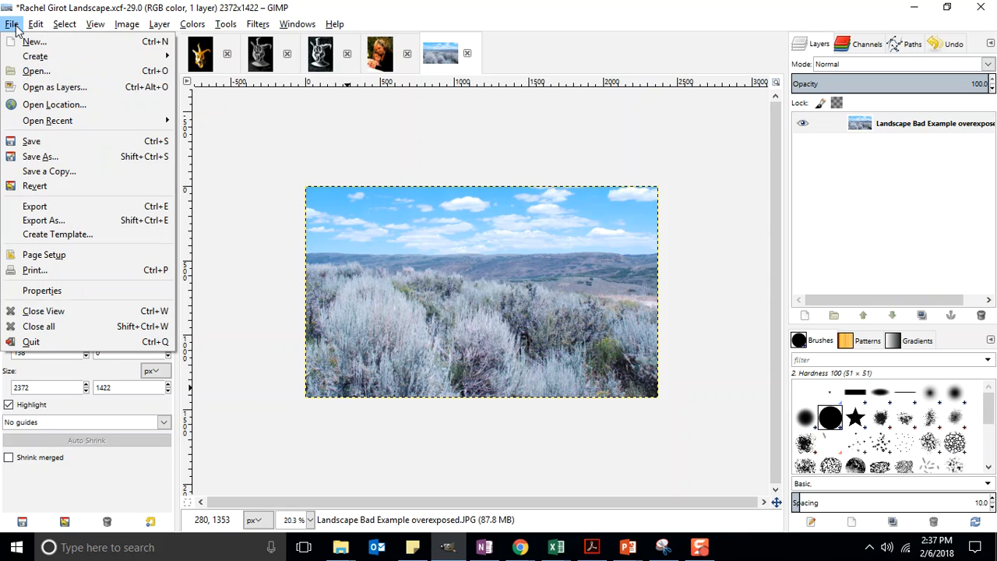
left_click(29, 141)
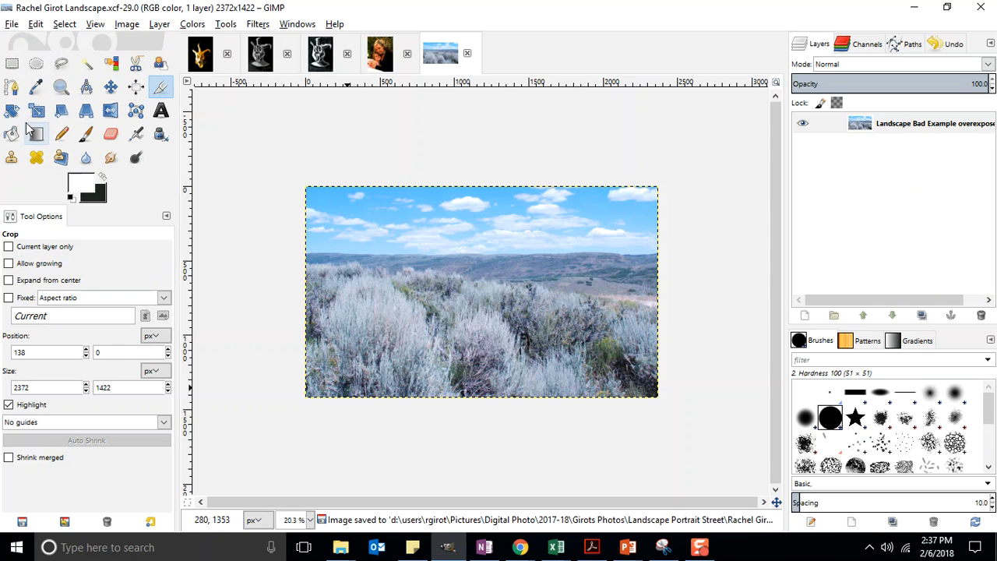
Adjust the cropped landscape with Brightness-Contrast, setting brightness to -53 and contrast to 39.
left_click(95, 24)
mouse_move(118, 76)
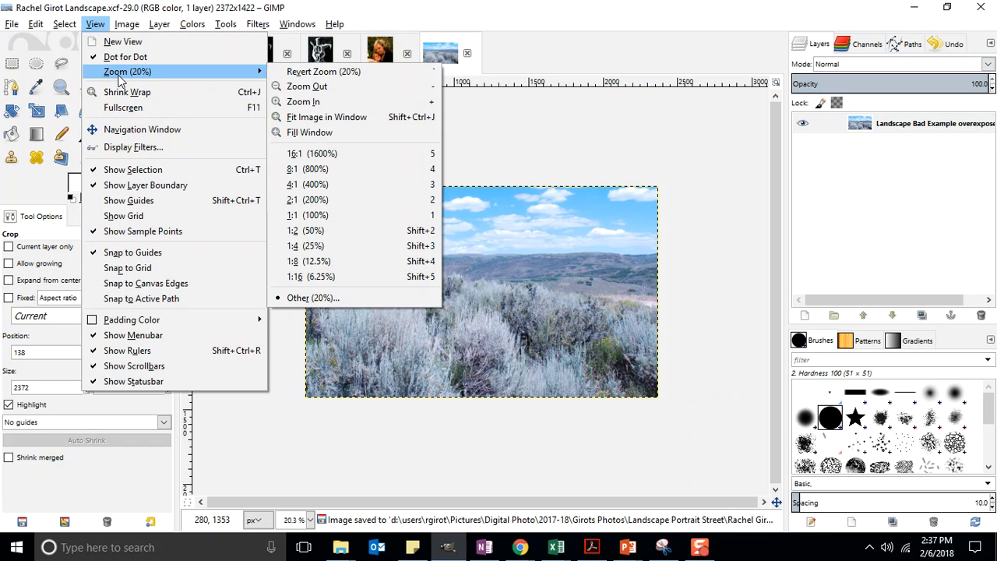
left_click(321, 118)
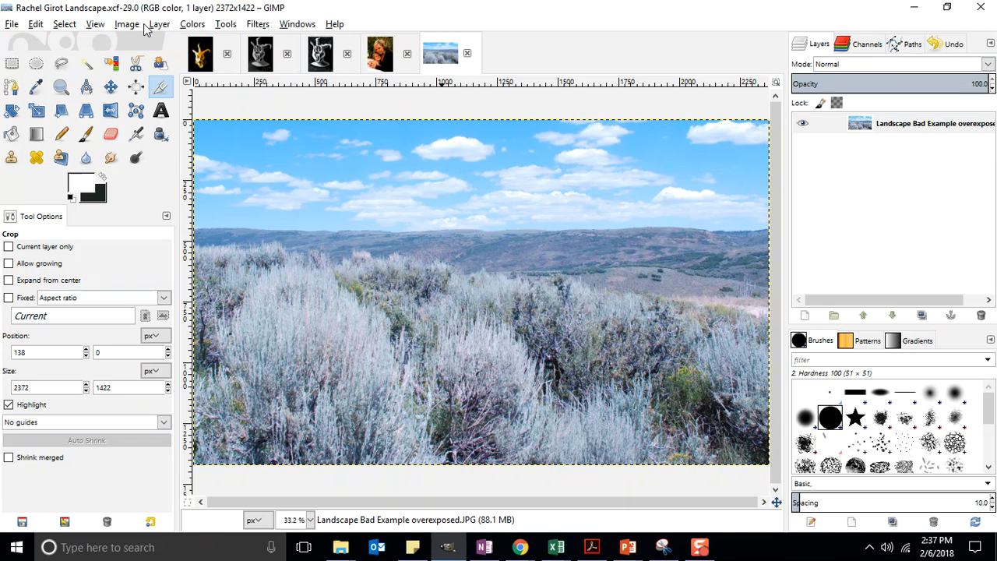
left_click(191, 25)
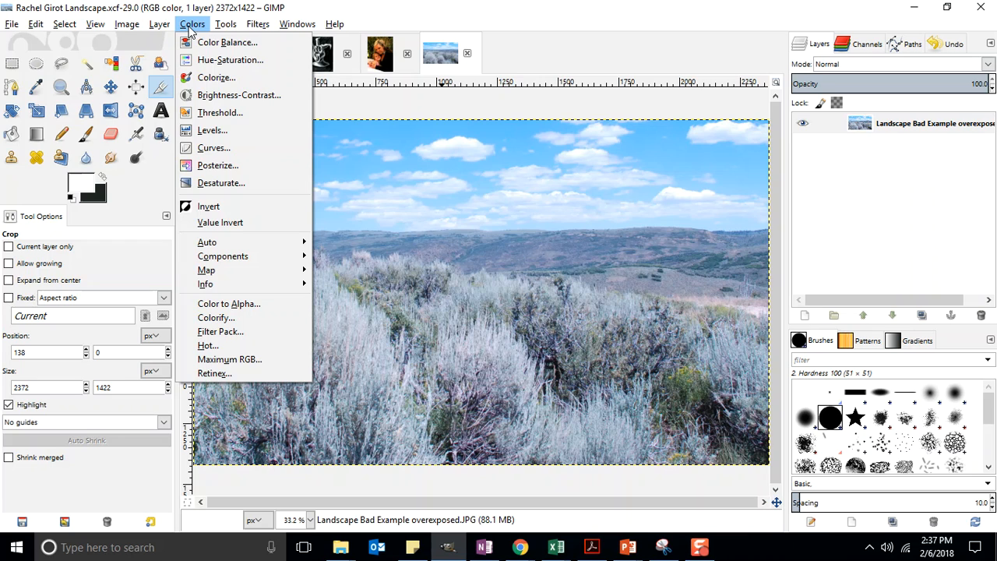
left_click(218, 95)
left_click_drag(232, 38, 172, 40)
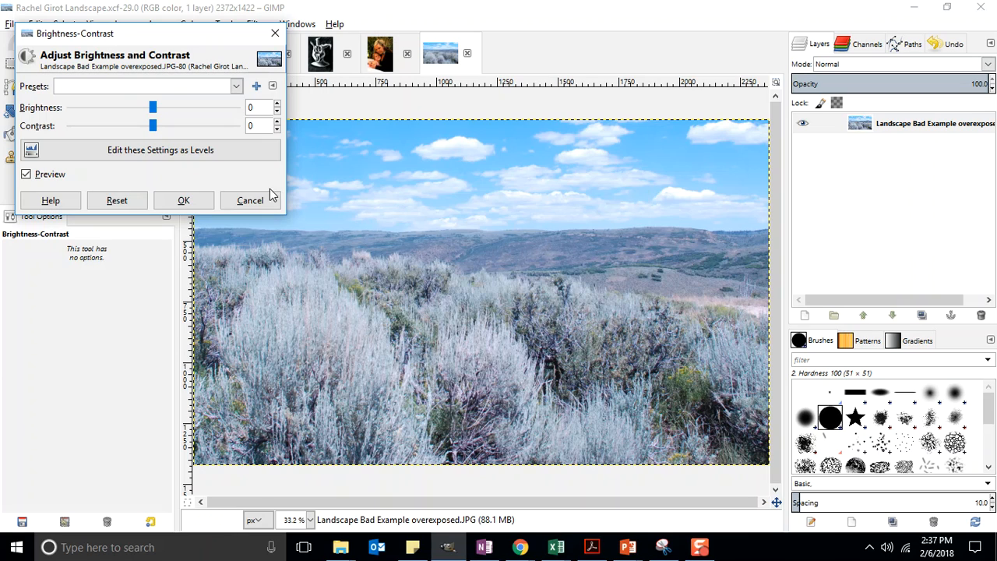
left_click(154, 107)
left_click_drag(153, 108, 178, 127)
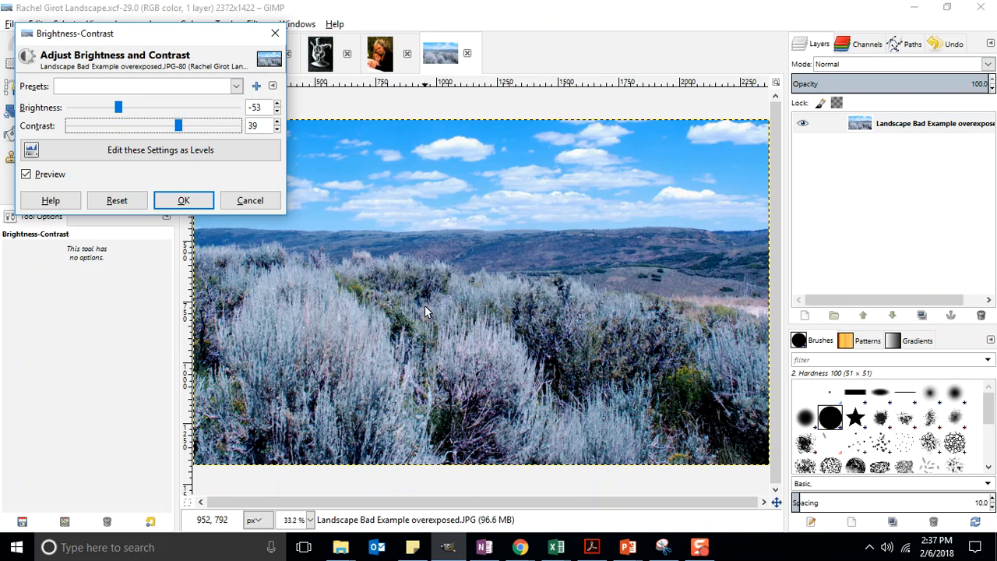
left_click(179, 201)
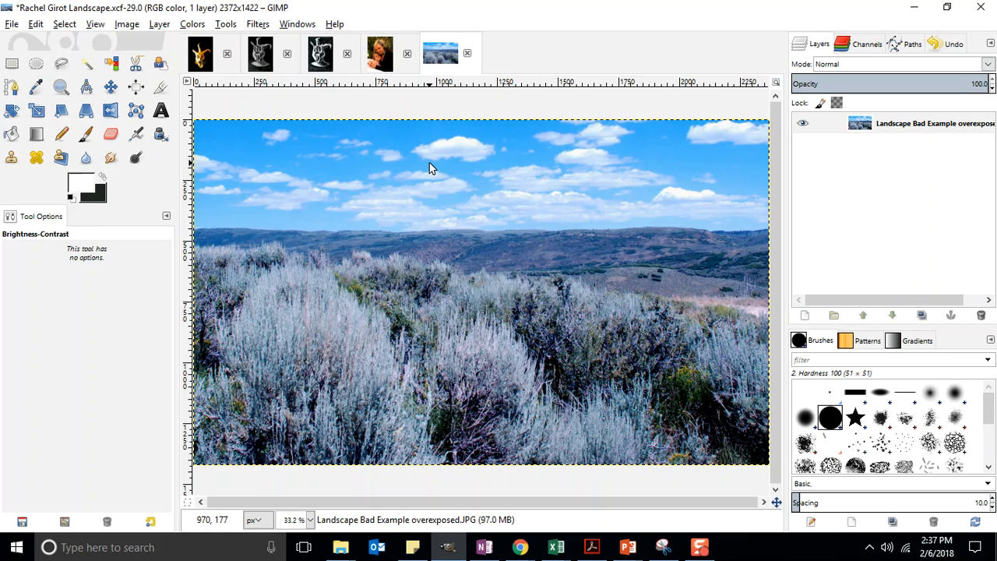
Undo and redo the brightness-contrast adjustment to compare the photo before and after, and save the file.
key("ctrl+z")
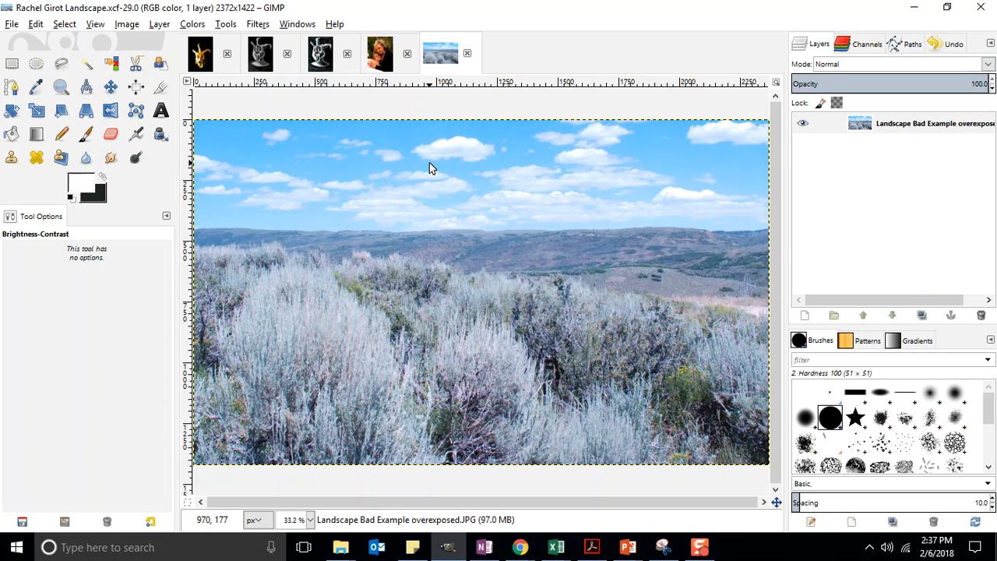
key("ctrl+y")
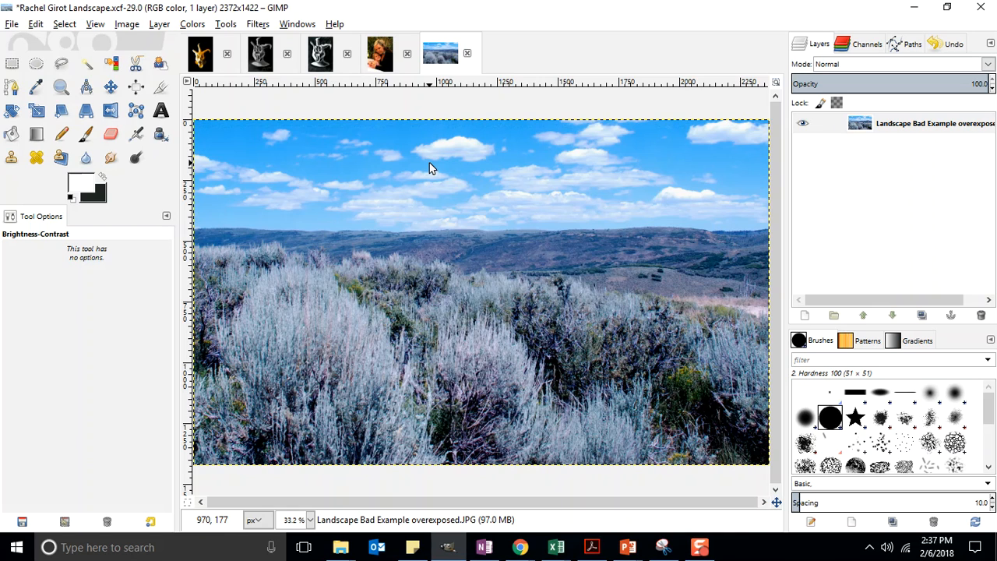
left_click(10, 24)
left_click(40, 143)
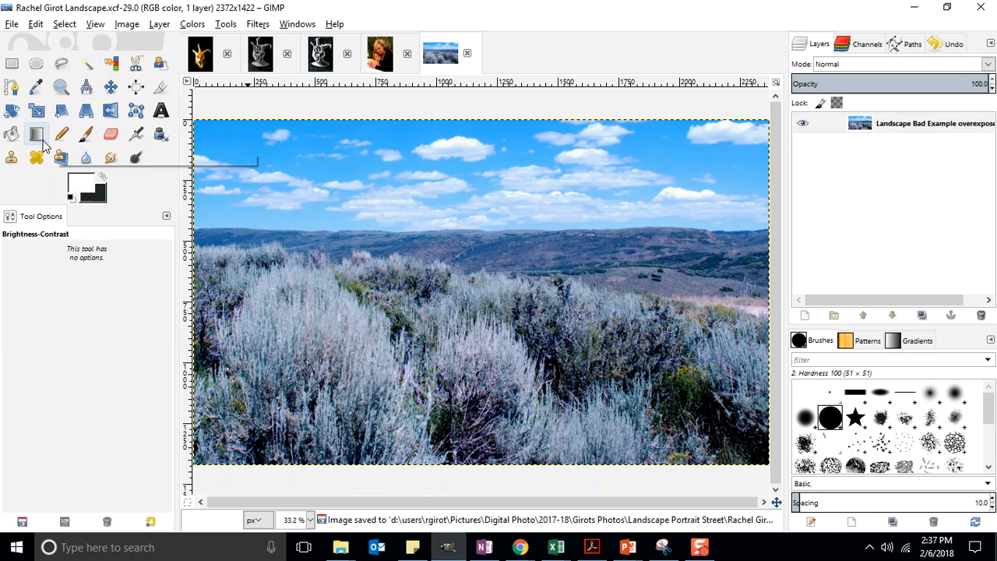
View the landscape at 100% zoom and set its X and Y resolution to 72 pixels/in for scaling.
left_click(310, 521)
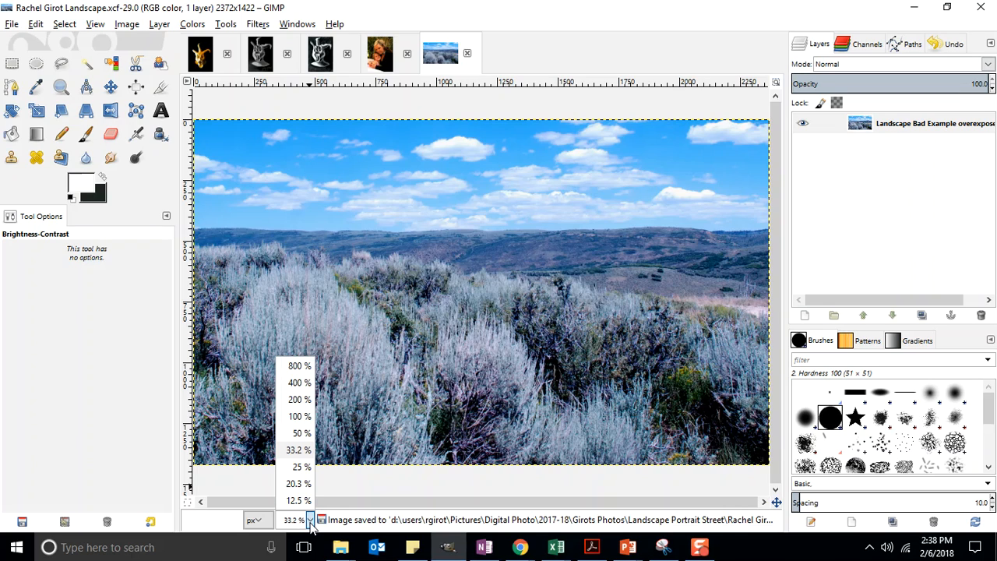
left_click(298, 419)
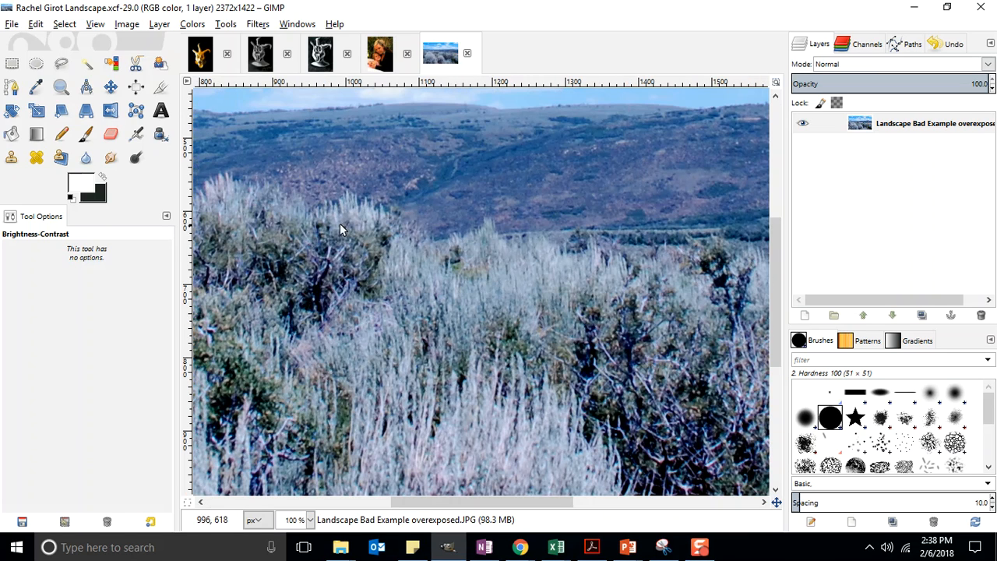
left_click(127, 25)
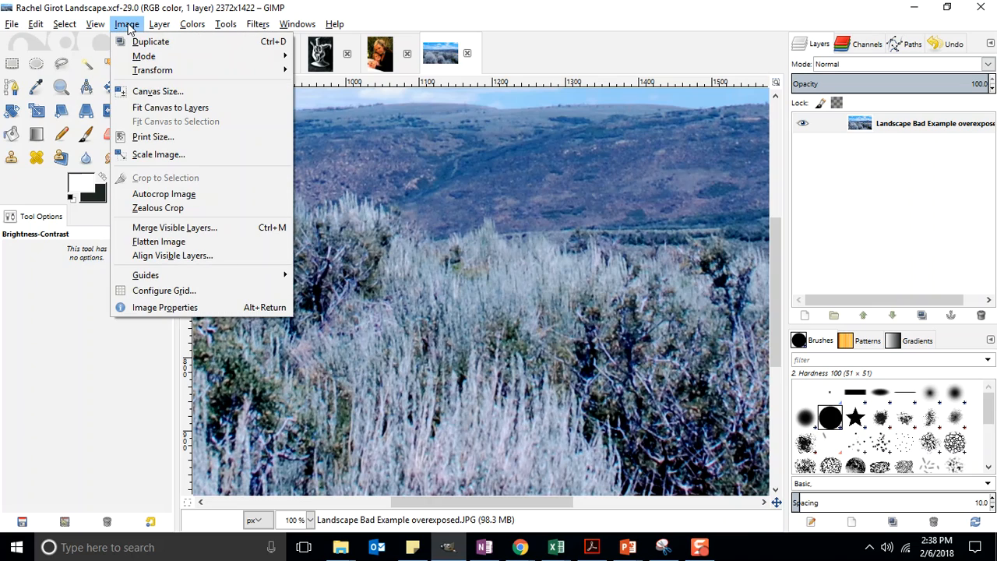
left_click(158, 155)
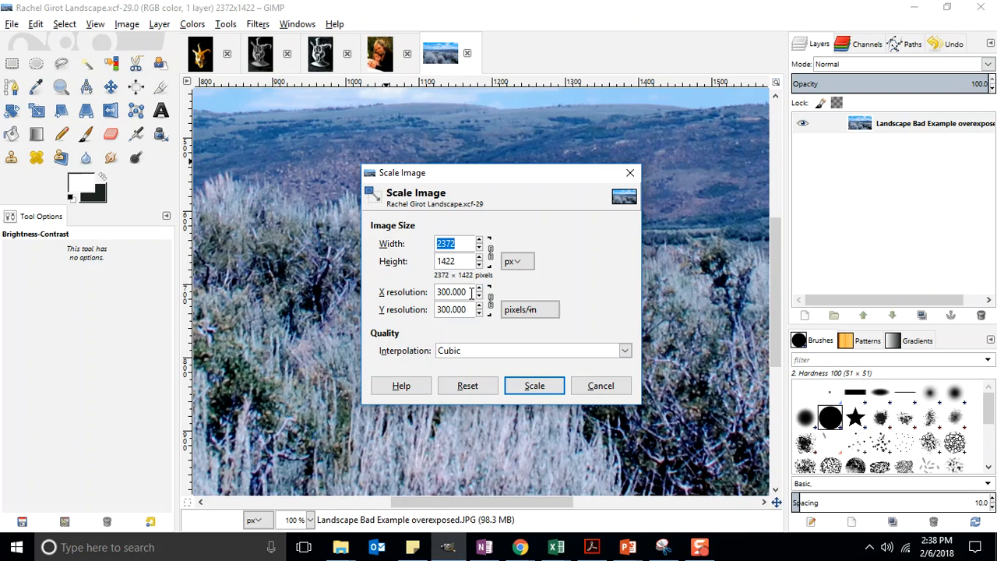
triple_click(470, 291)
type("72")
left_click(442, 311)
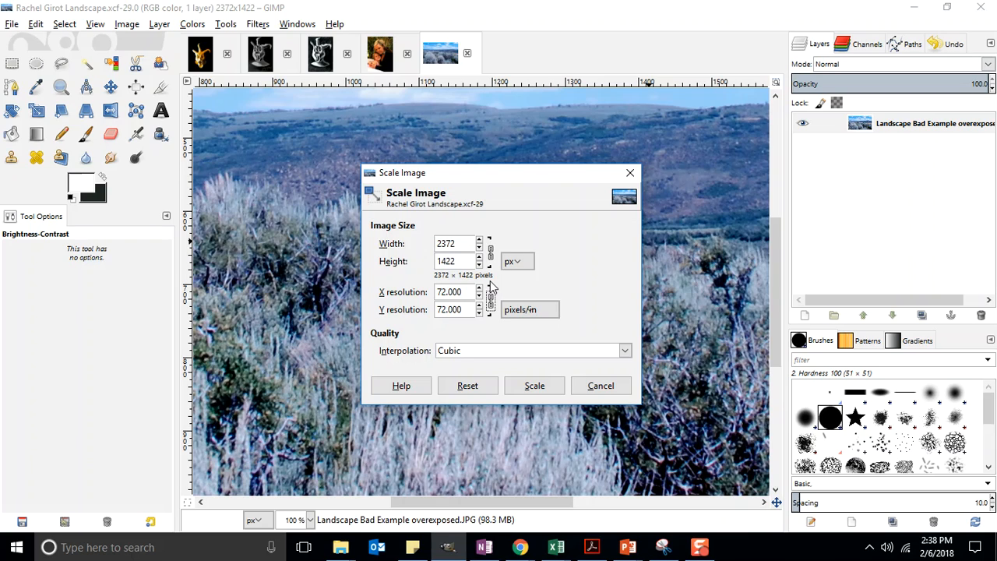
Switch the image size units to inches, set the width to 8 in and scale the image.
left_click(514, 262)
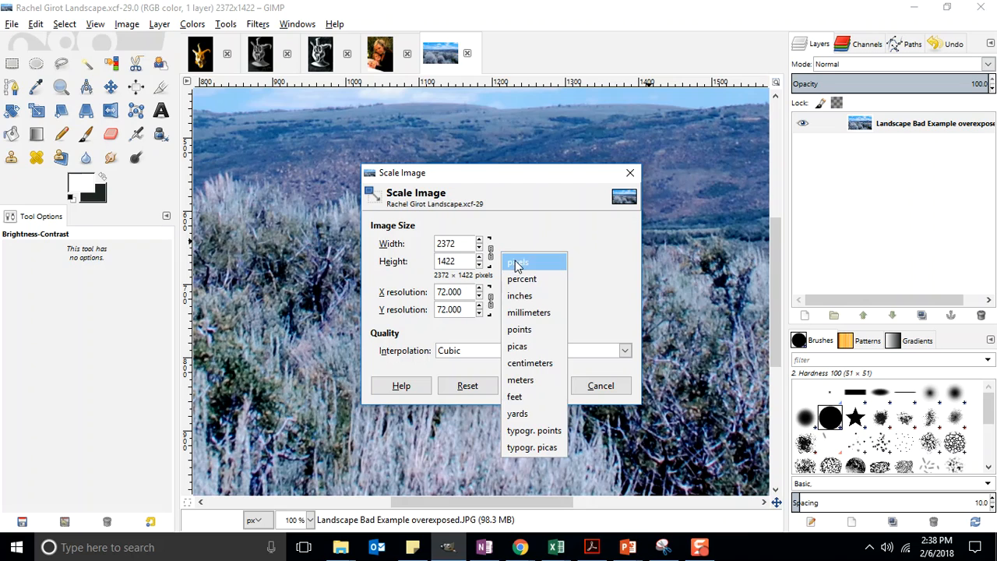
left_click(520, 296)
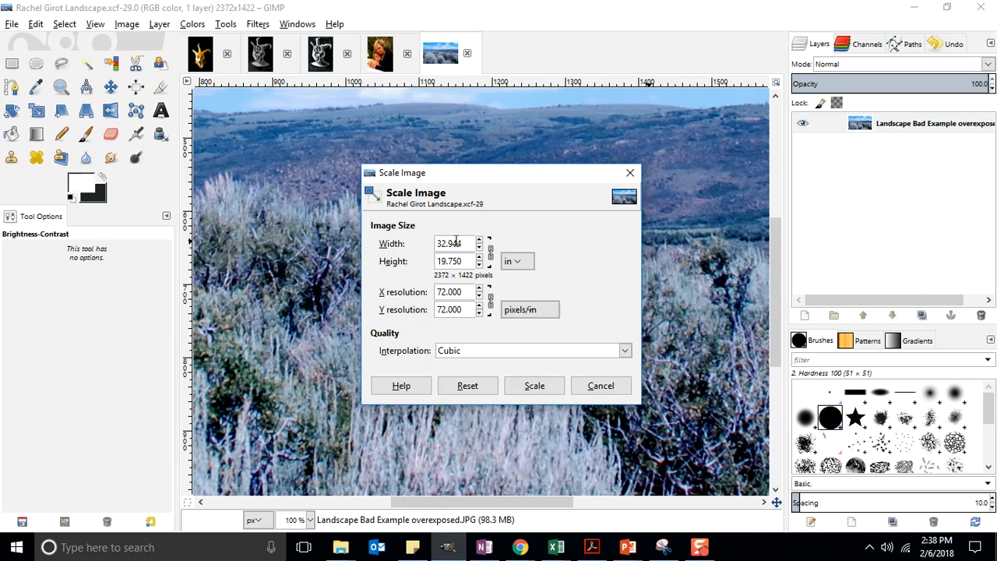
left_click_drag(469, 244, 421, 245)
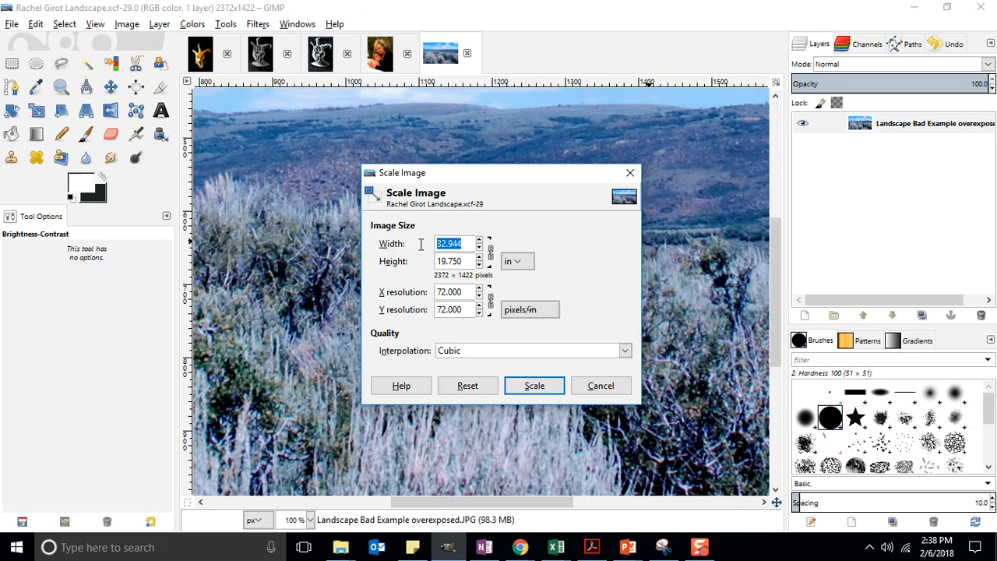
type("8")
key("Tab")
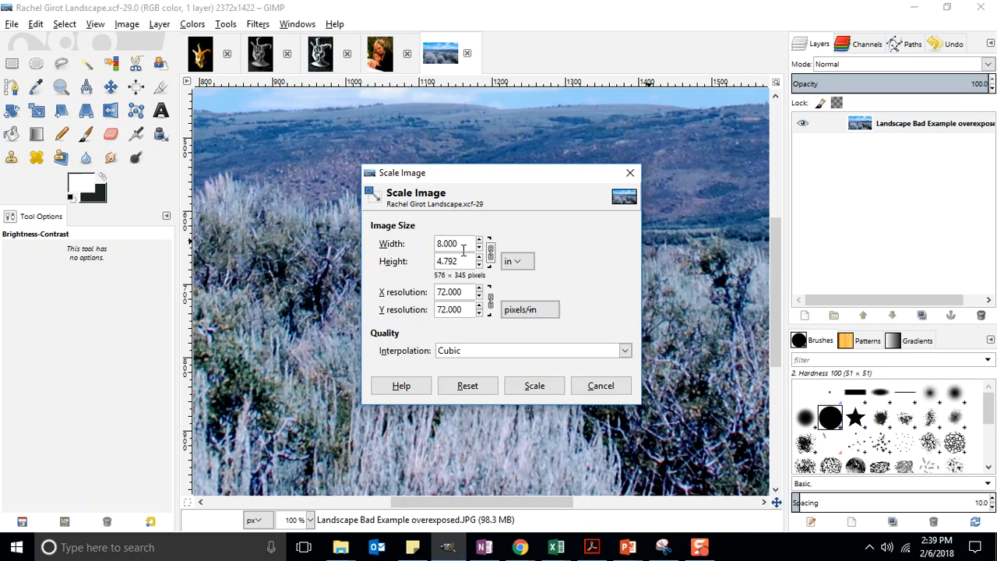
left_click(532, 383)
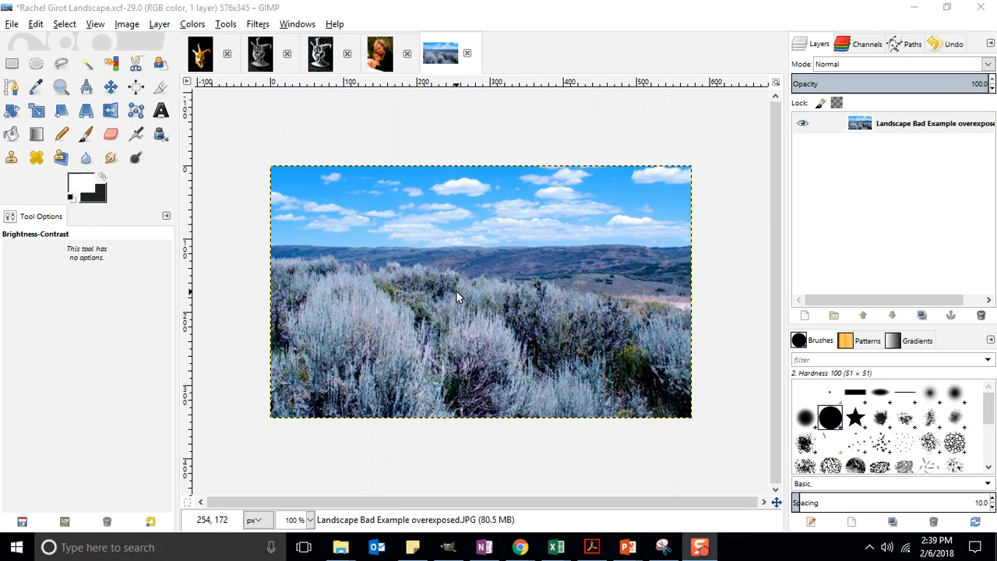
left_click_drag(364, 246, 244, 187)
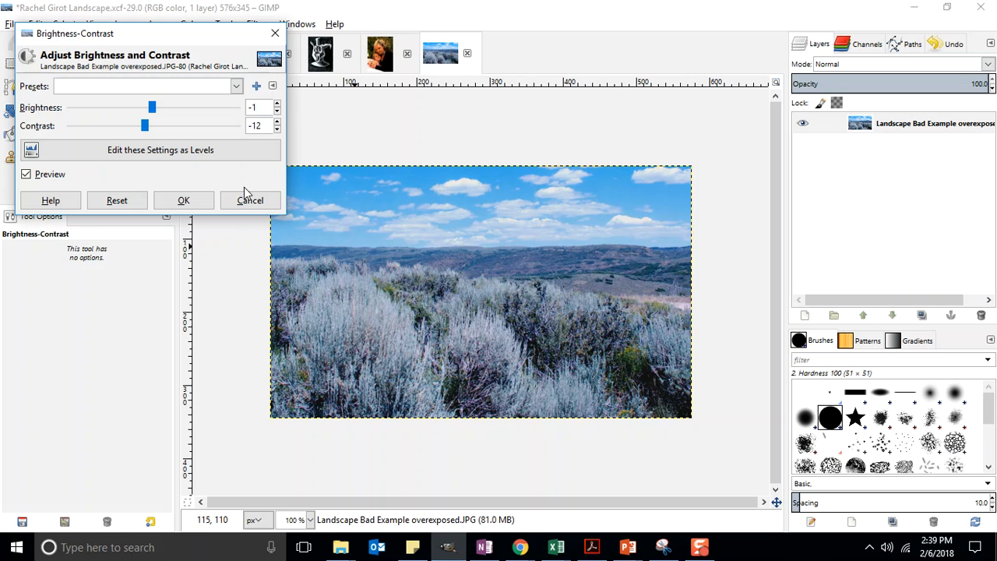
left_click(183, 201)
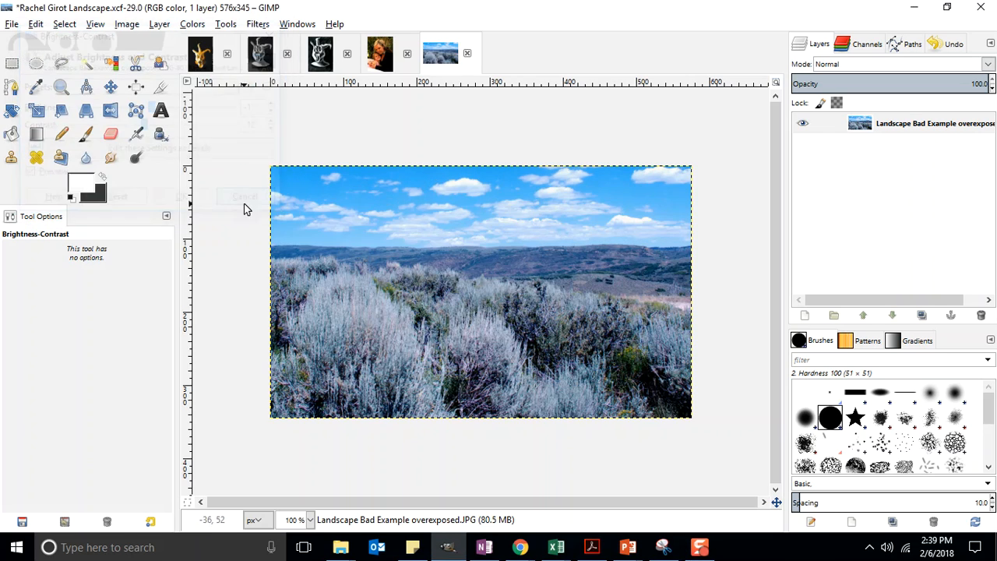
left_click(12, 25)
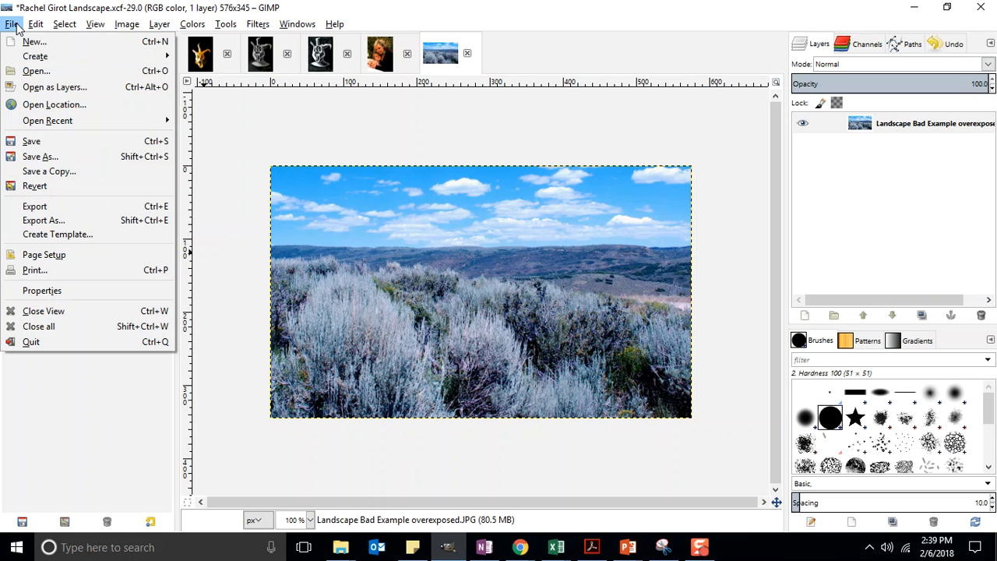
left_click(210, 130)
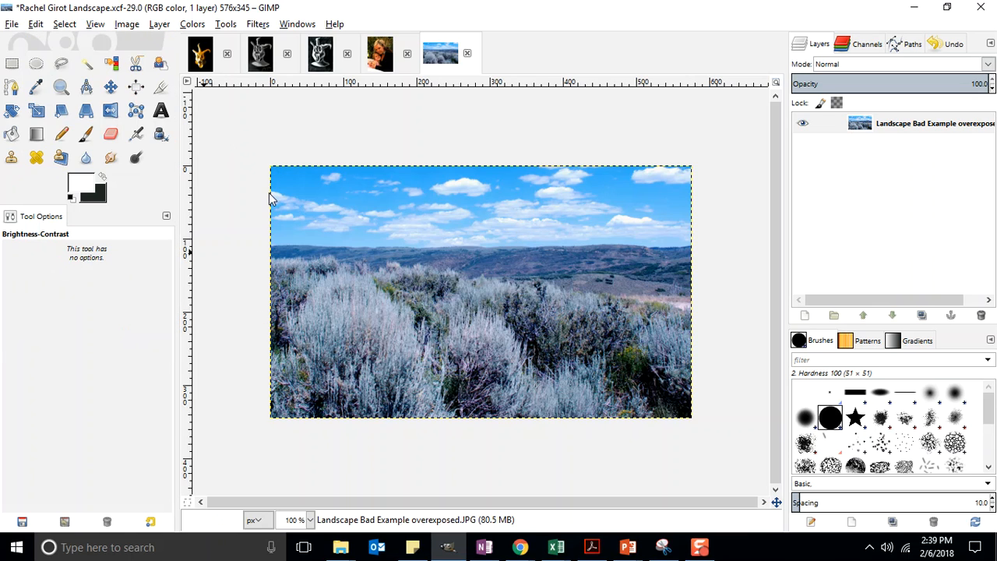
Undo the last image scaling.
key("ctrl+z")
key("ctrl+z")
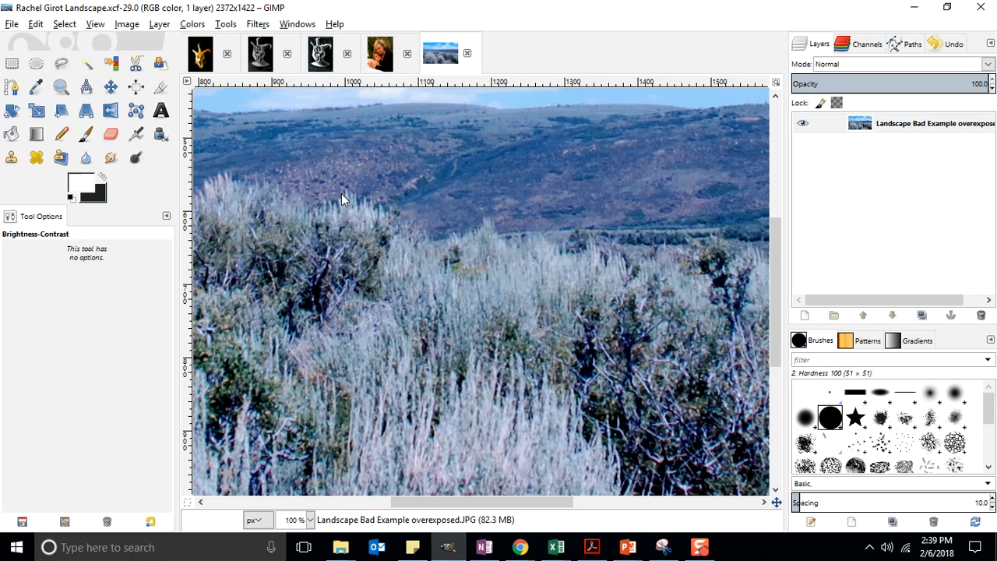
Start scaling the full-size landscape and set its X and Y resolution to 72 pixels/in.
left_click(127, 26)
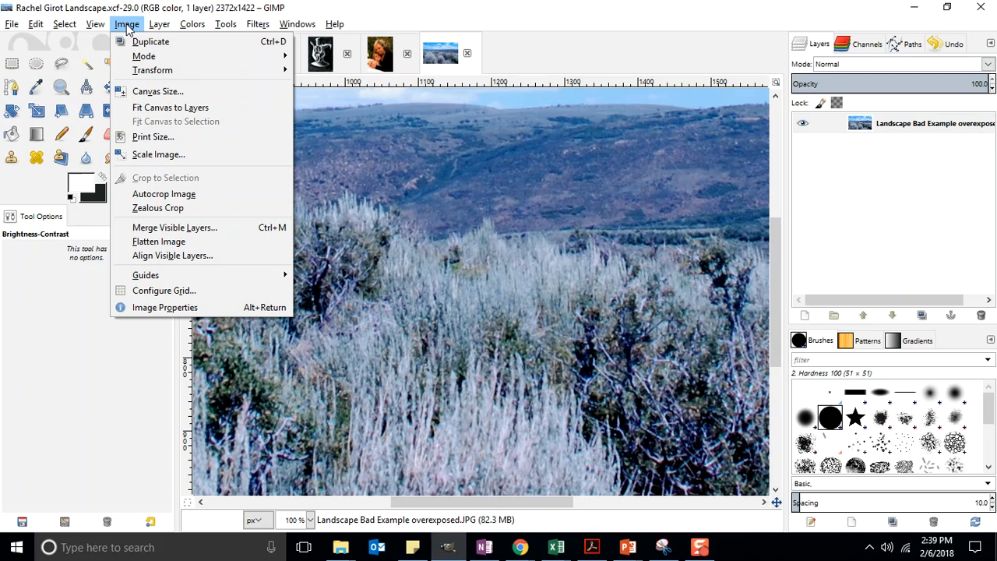
left_click(159, 155)
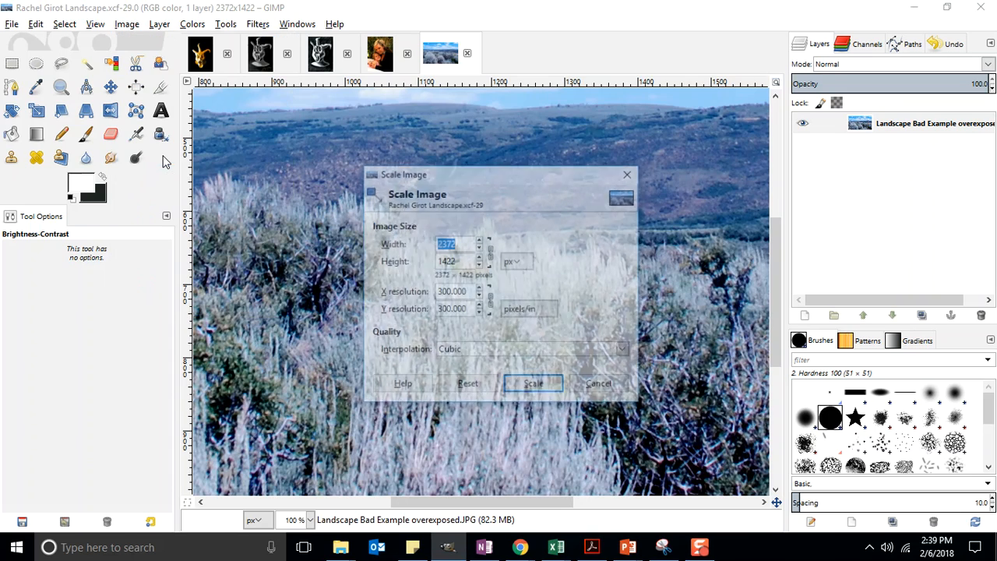
left_click_drag(465, 292, 411, 291)
type("72")
key("Tab")
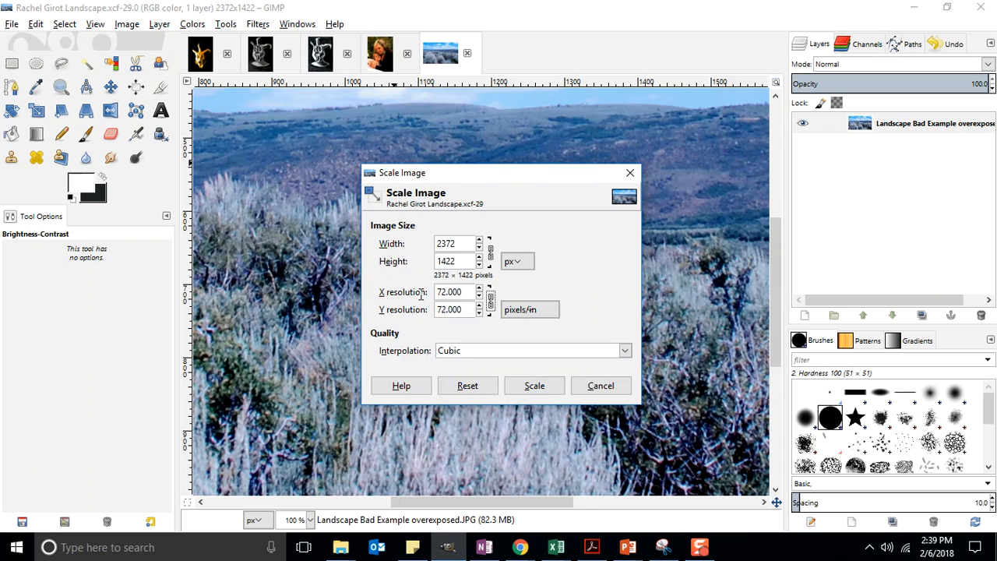
Use inches for the image size, set the width to 12 in with proportional height and scale the image.
left_click(514, 261)
left_click(523, 299)
left_click_drag(466, 243, 417, 243)
type("10")
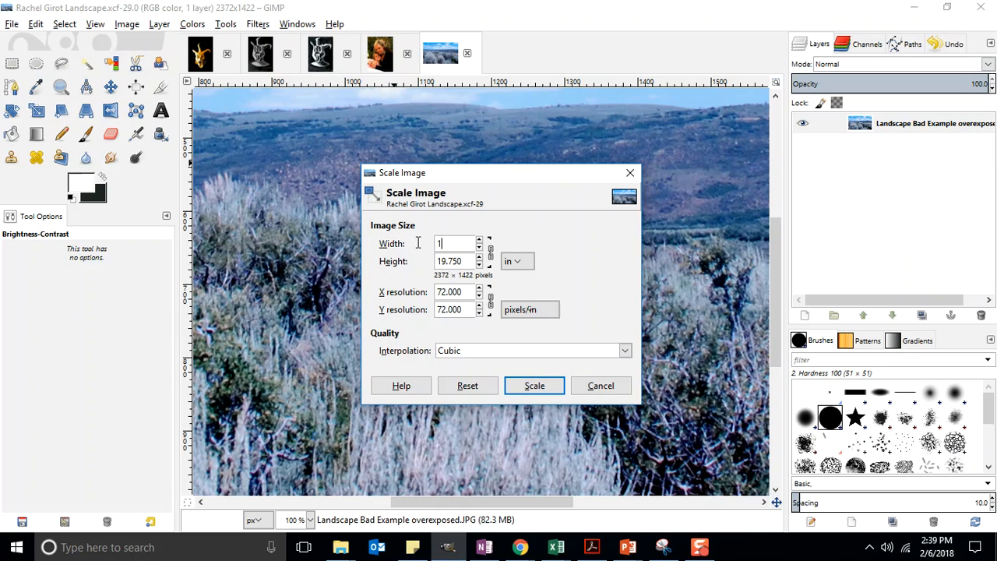
left_click(436, 261)
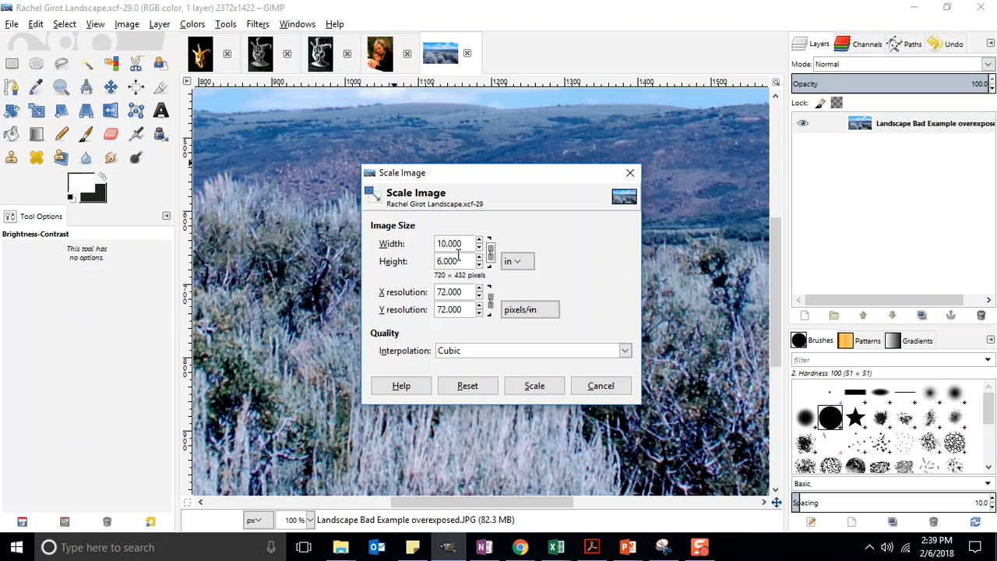
left_click(441, 242)
type("2")
key("Tab")
left_click(529, 385)
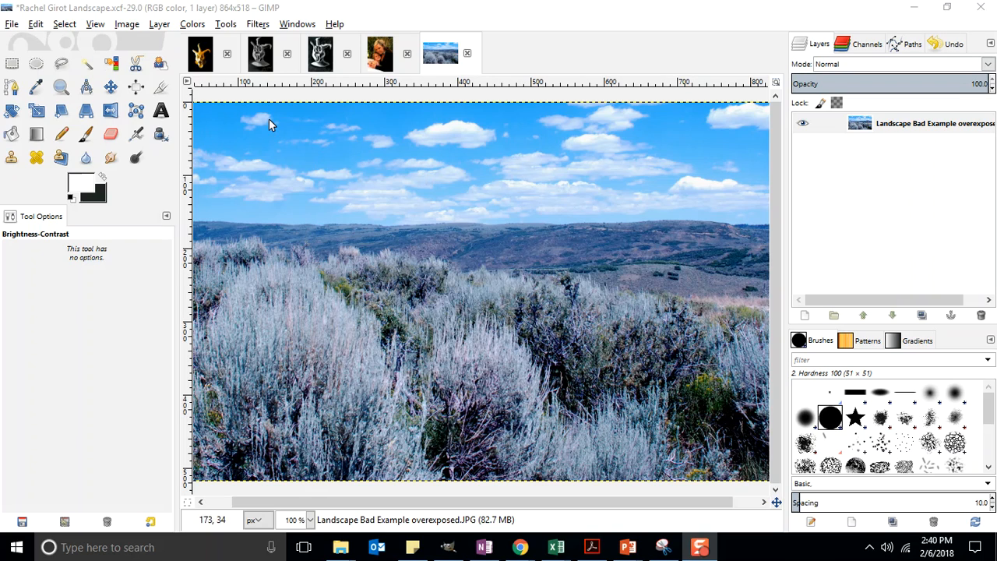
Save the scaled image and start exporting it as a JPEG into the Landscape Portrait Street folder.
left_click(13, 24)
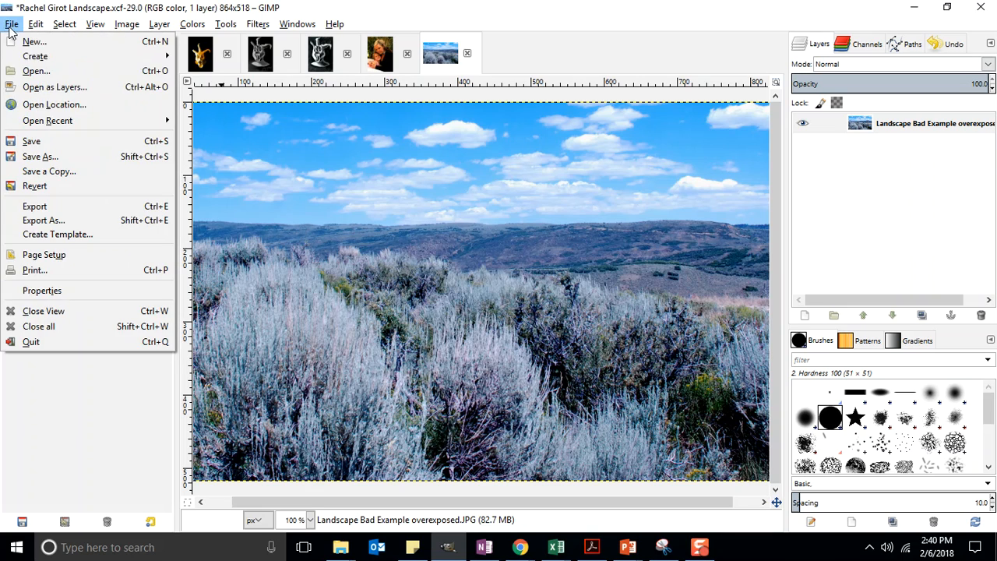
left_click(33, 150)
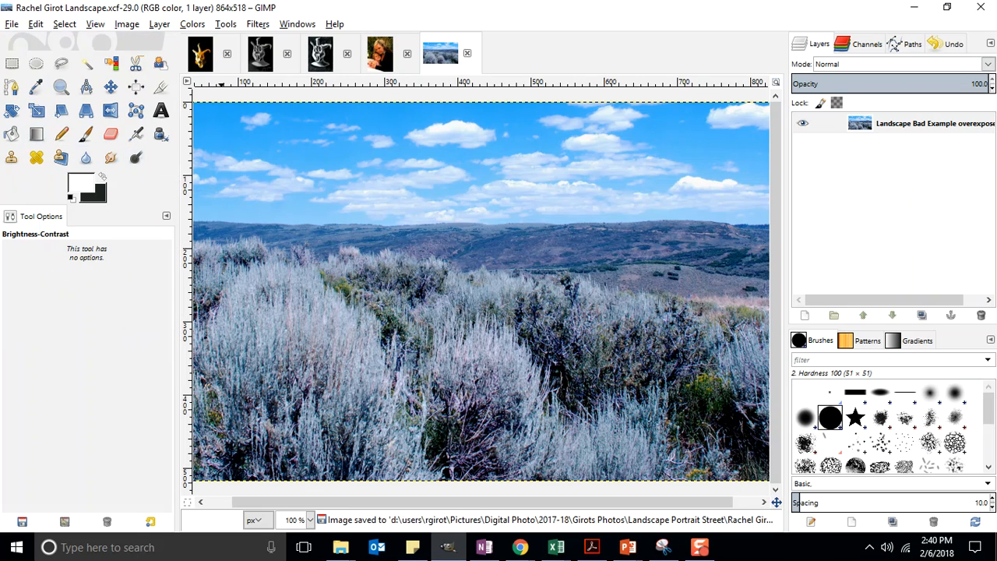
left_click(12, 24)
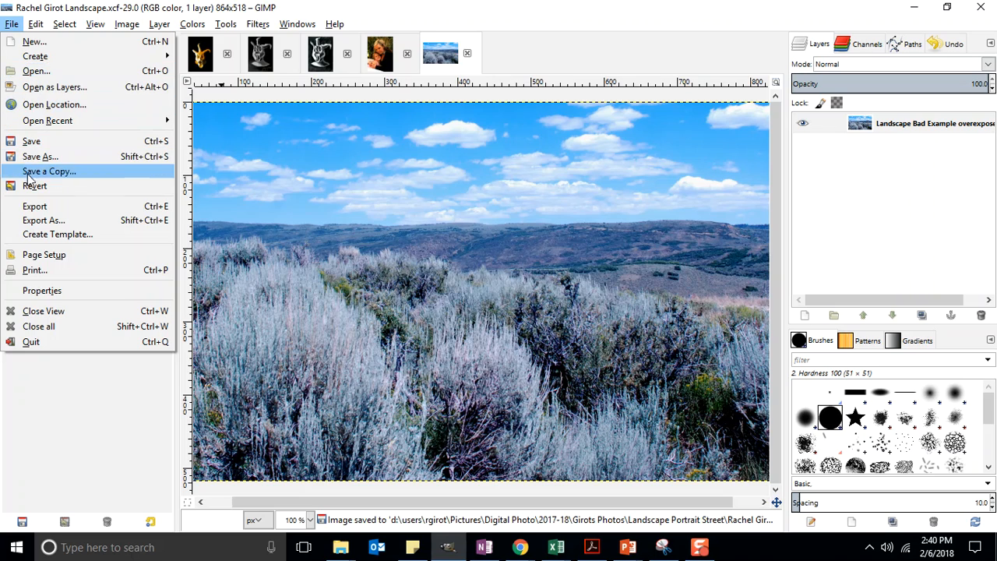
left_click(43, 221)
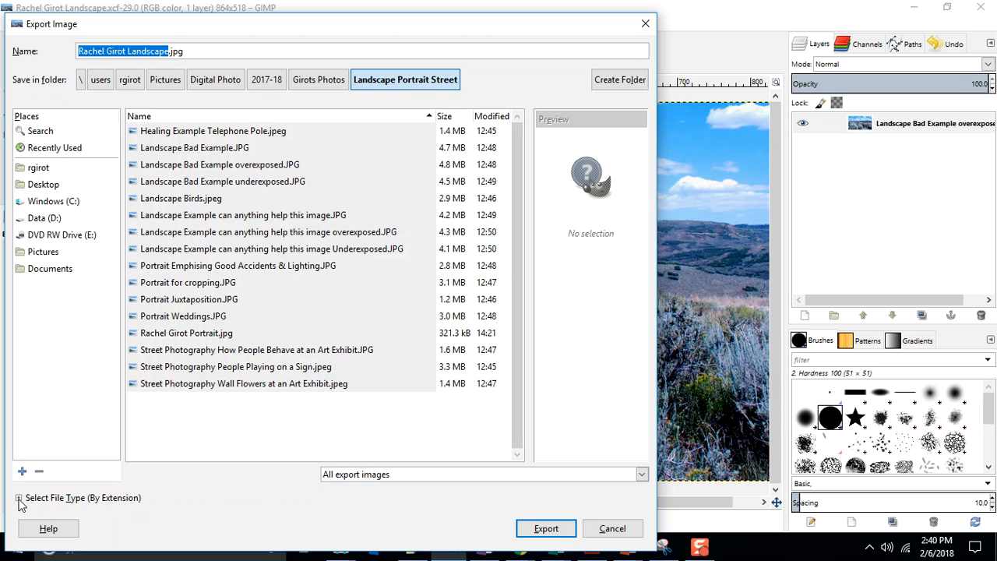
left_click_drag(592, 30, 231, 20)
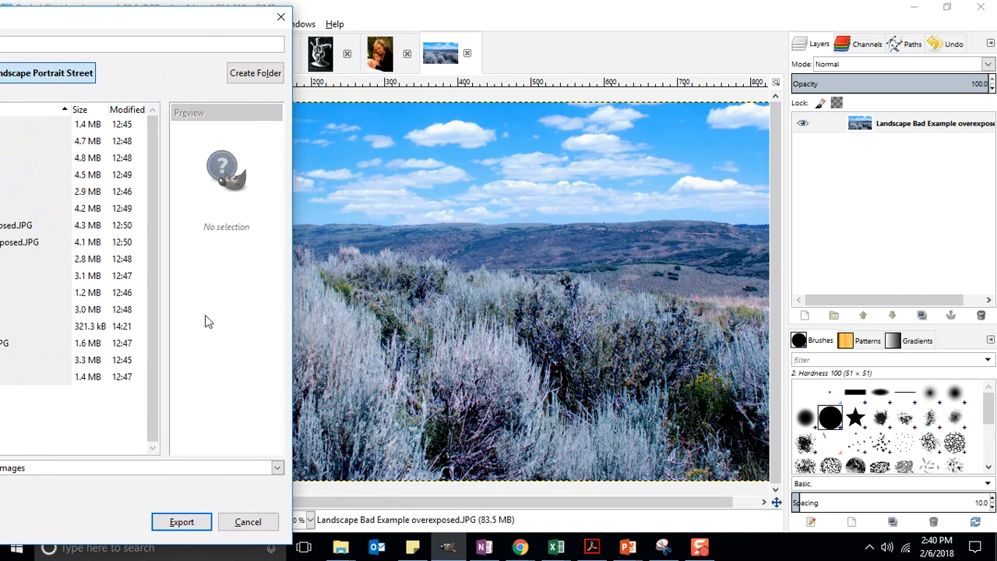
left_click(182, 522)
left_click_drag(378, 159, 156, 118)
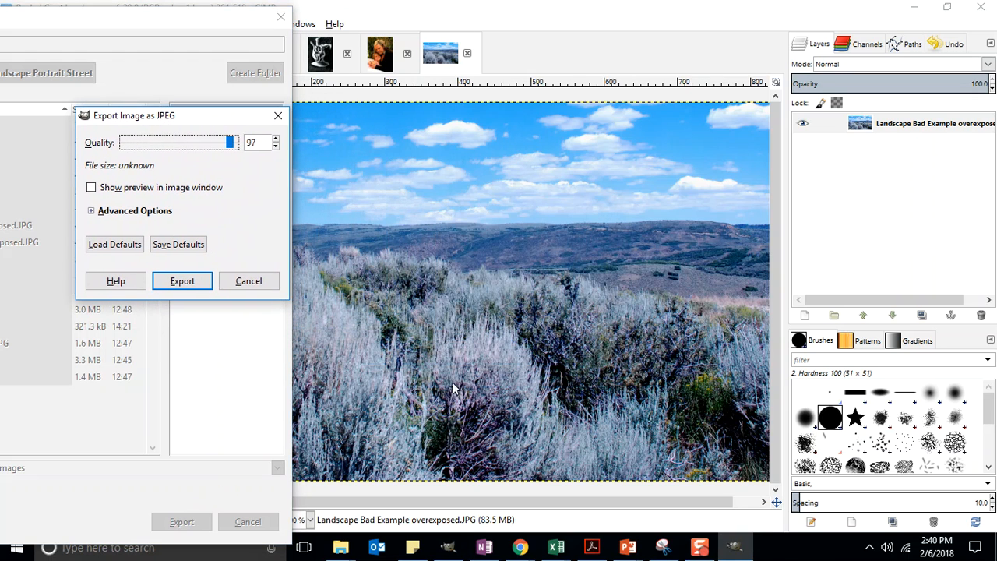
Enable the preview in the image window, set the JPEG quality to 99 and export the photo.
left_click(90, 188)
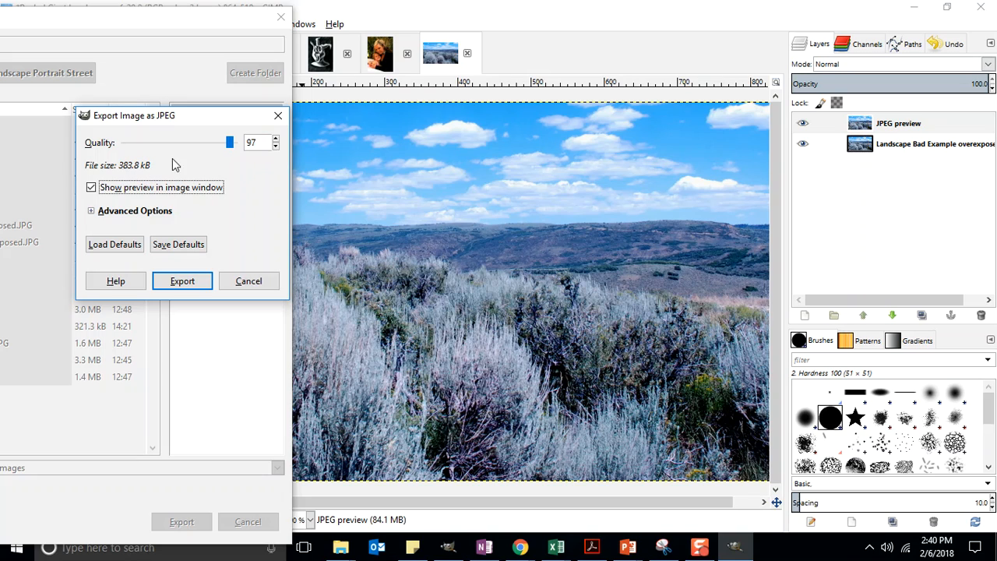
left_click_drag(231, 148, 237, 147)
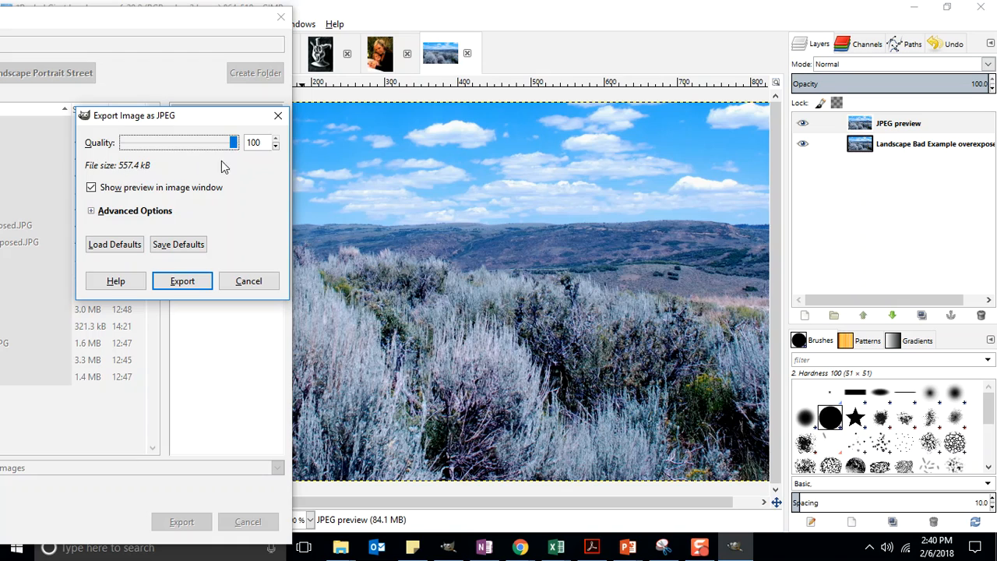
left_click(275, 147)
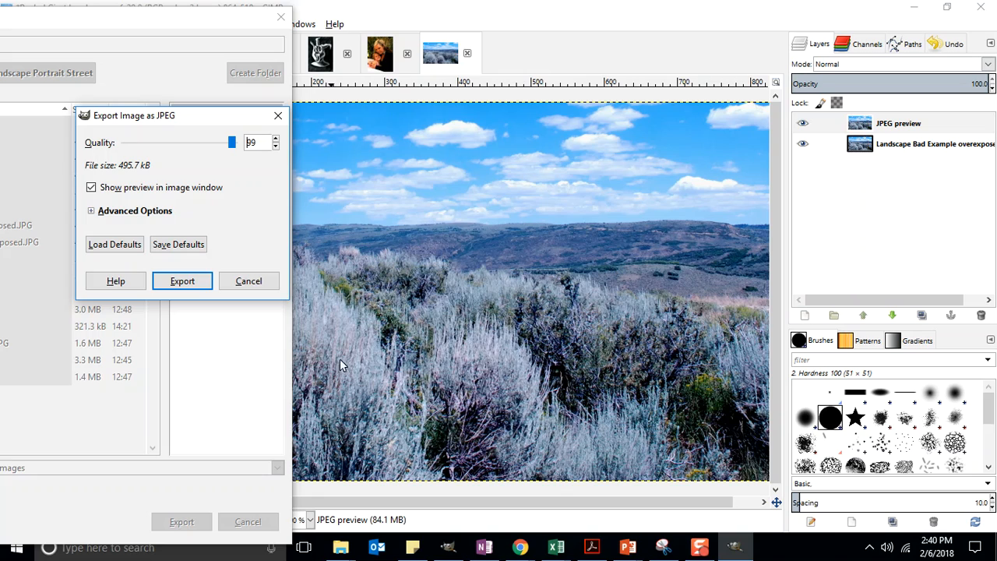
left_click(183, 282)
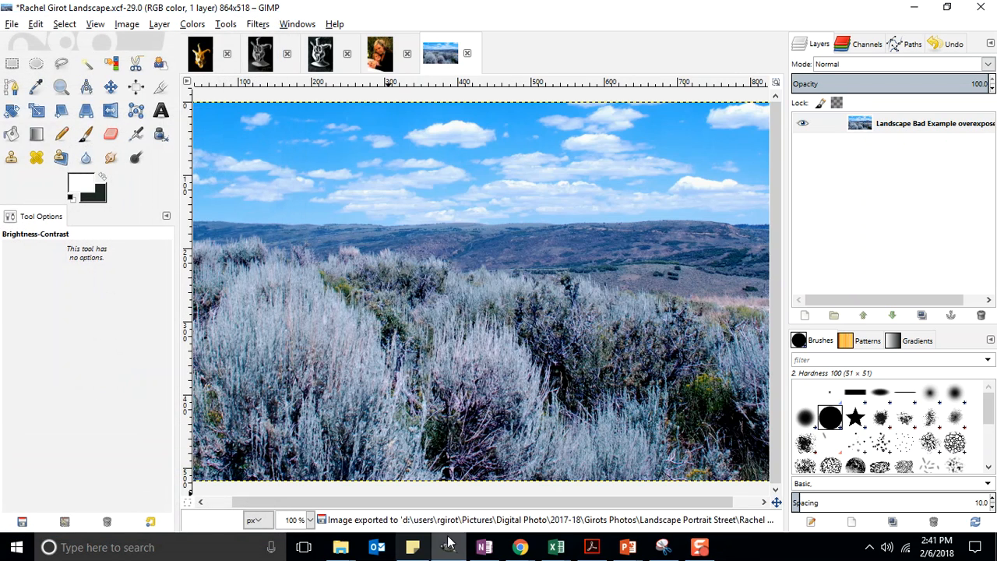
Switch to the course site in Chrome and open Project 1's dropbox page for Landscape, Portrait & Street Photography, down to its activity details.
mouse_move(520, 547)
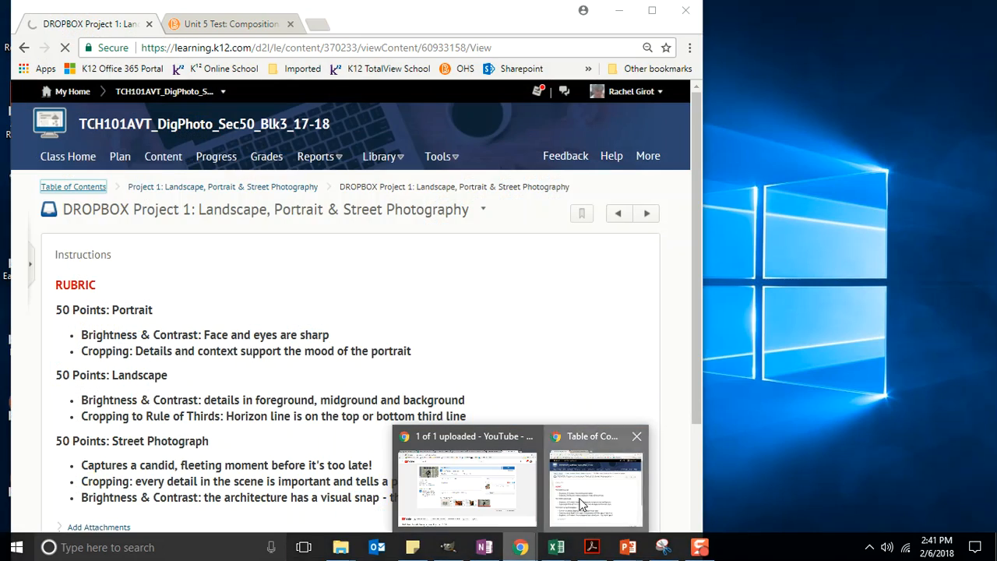
left_click(586, 499)
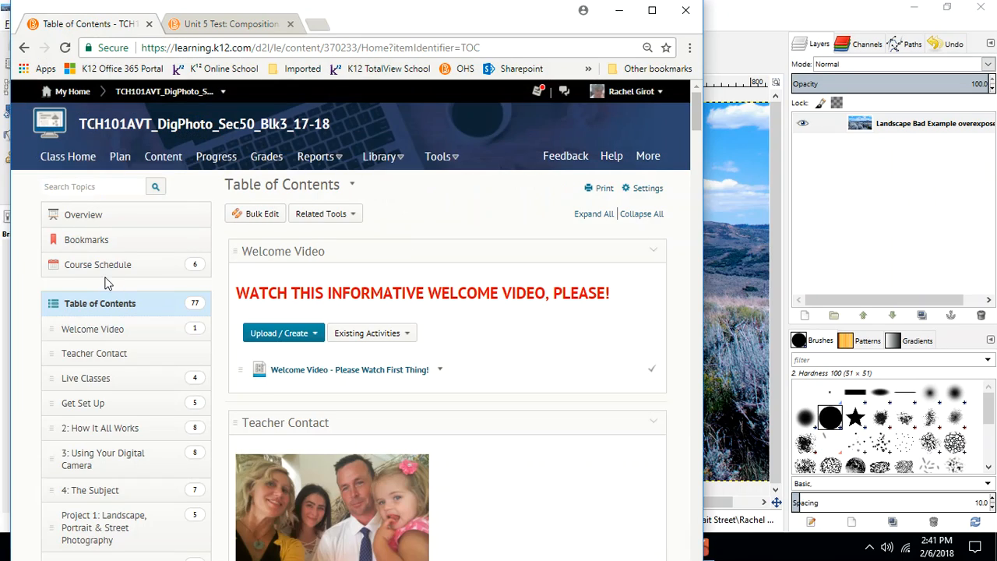
scroll(100, 282, "down", 5)
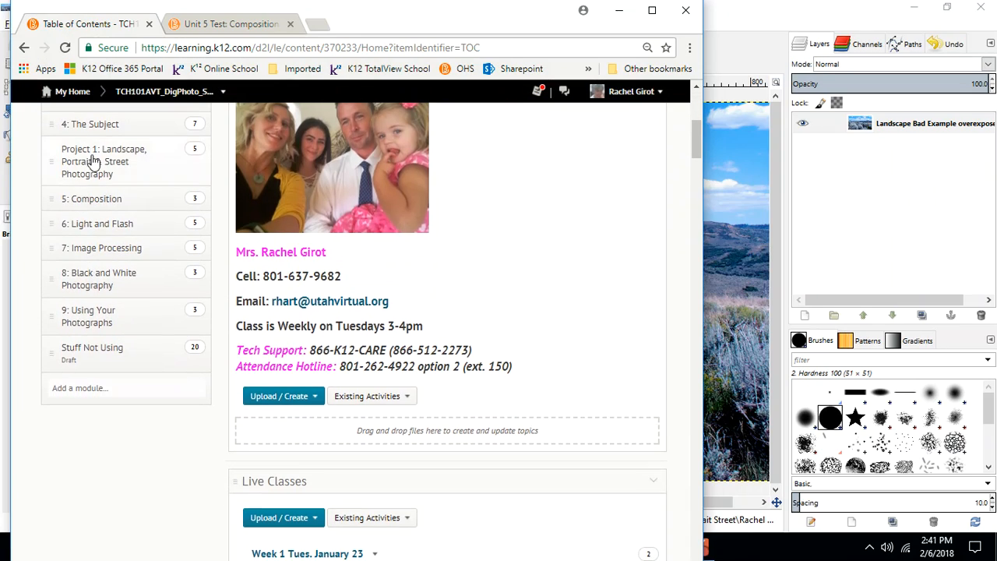
left_click(69, 153)
scroll(508, 212, "down", 4)
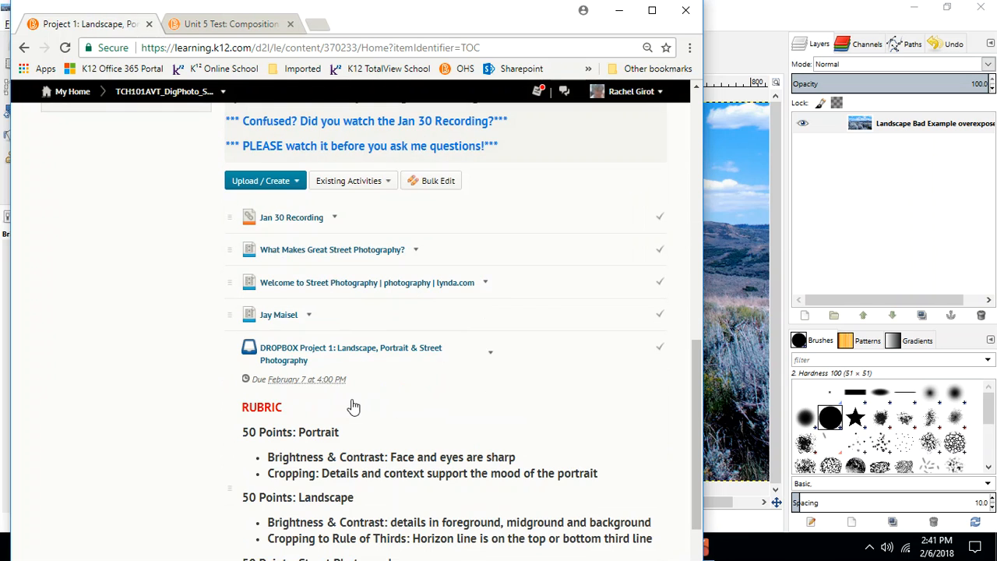
left_click(296, 351)
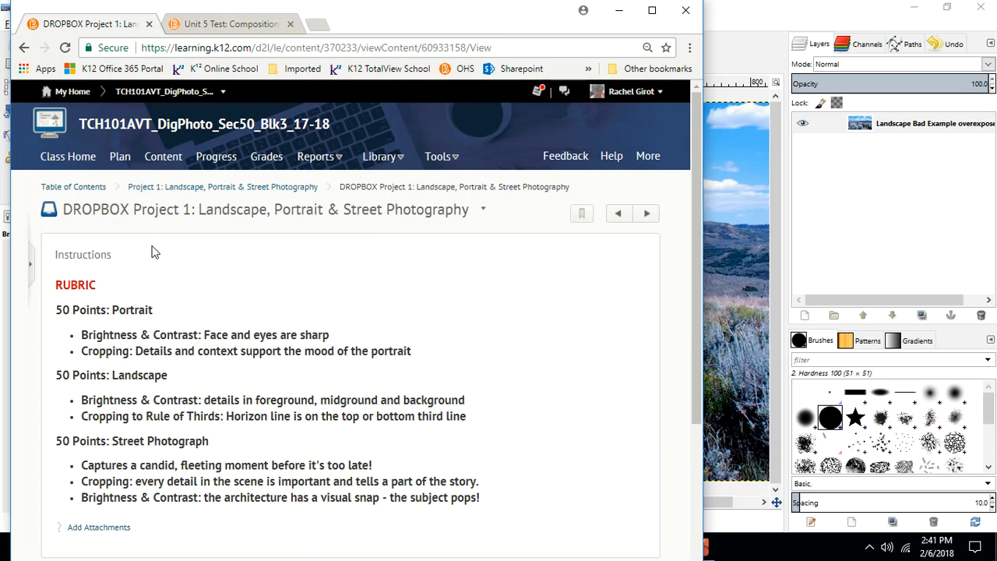
scroll(151, 240, "down", 2)
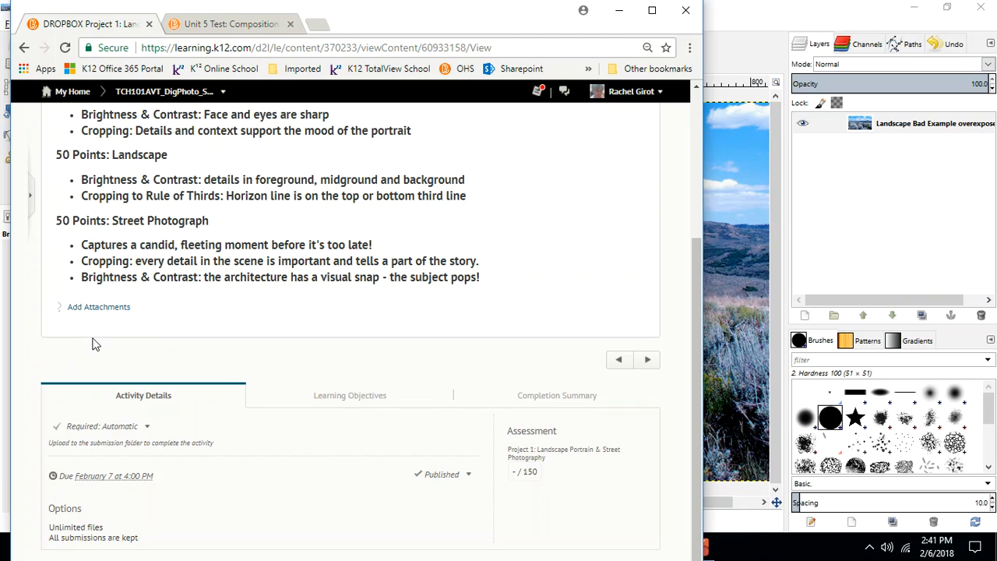